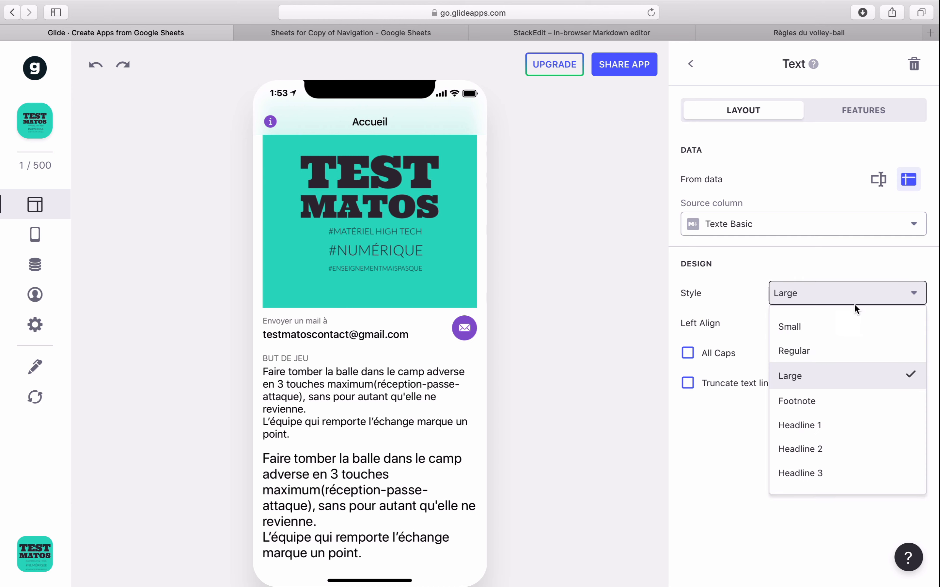
- Try the Footnote, Headline 1 and Headline 2 styles on the Texte Basic text component
{"action": "left_click", "coordinate": [826, 402]}
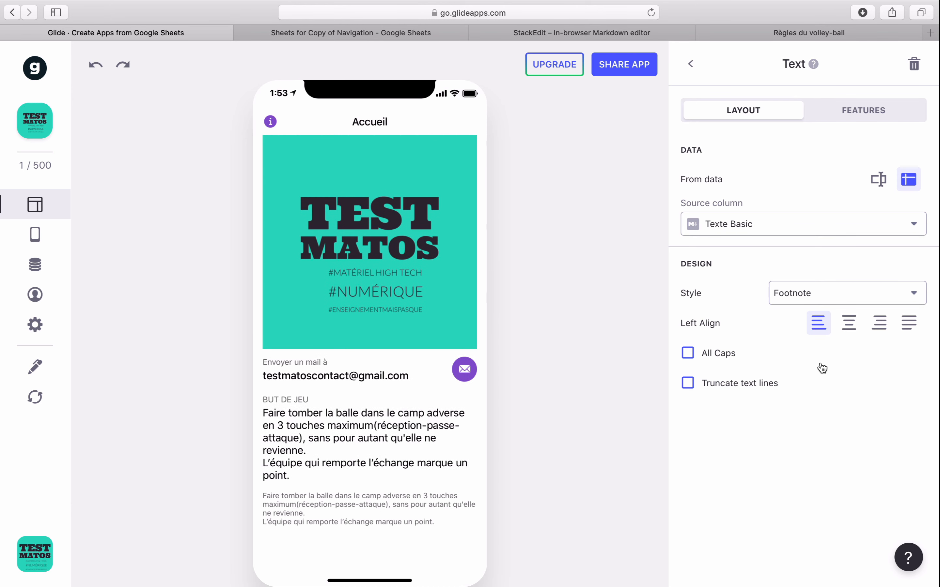
{"action": "left_click", "coordinate": [838, 306]}
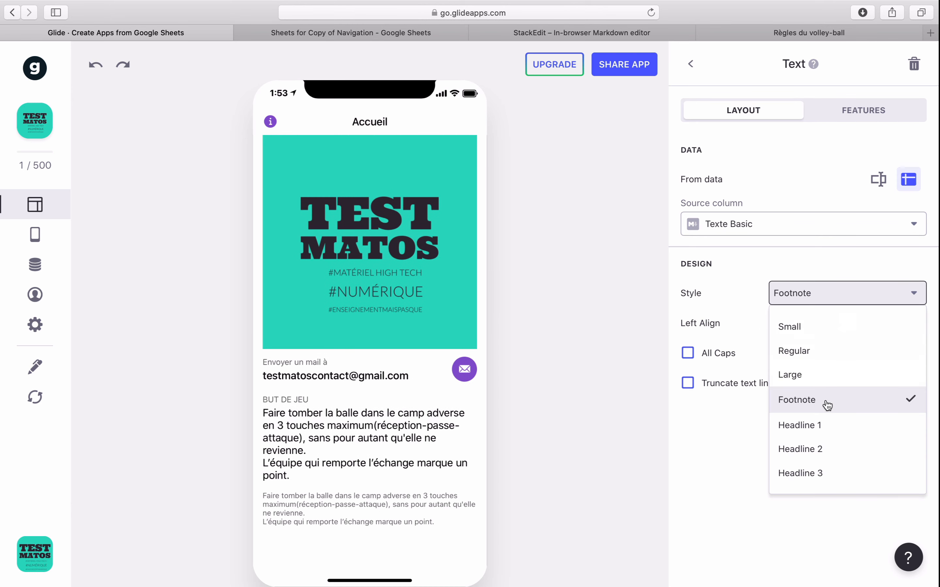
{"action": "left_click", "coordinate": [817, 425]}
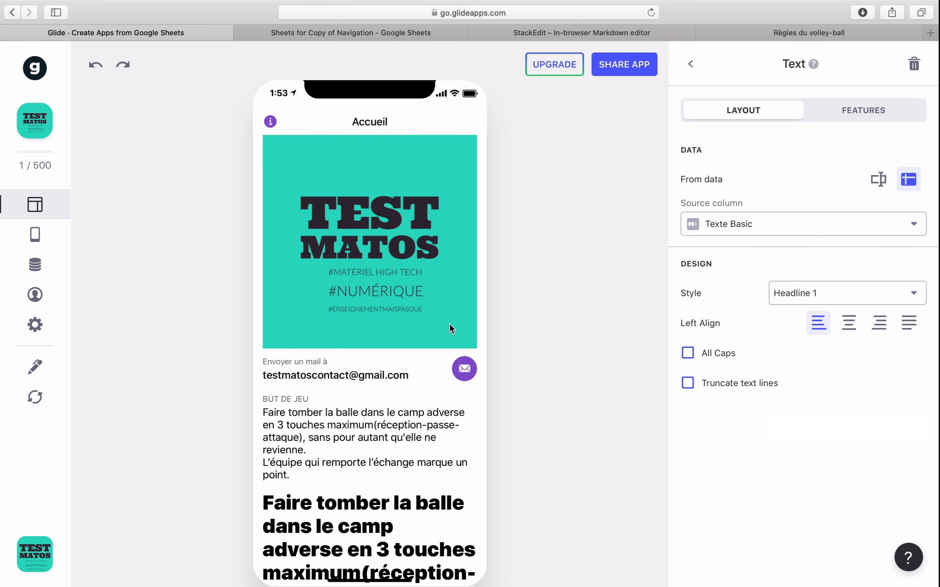
{"action": "scroll", "coordinate": [451, 328], "scroll_direction": "down", "scroll_amount": 4}
{"action": "left_click", "coordinate": [856, 300]}
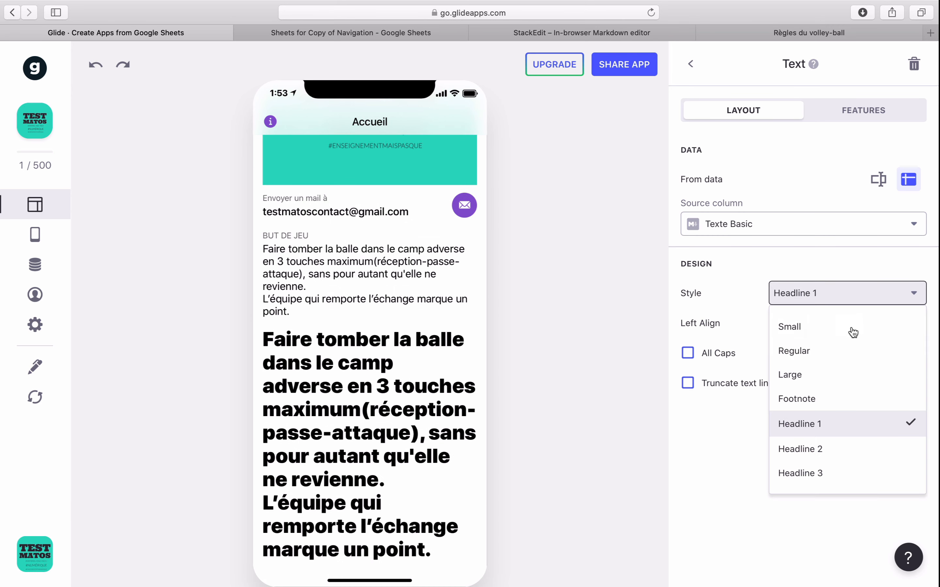
{"action": "left_click", "coordinate": [834, 450]}
- Set the text component's style to Headline 3, comparing it once more with Headline 1
{"action": "left_click", "coordinate": [848, 295]}
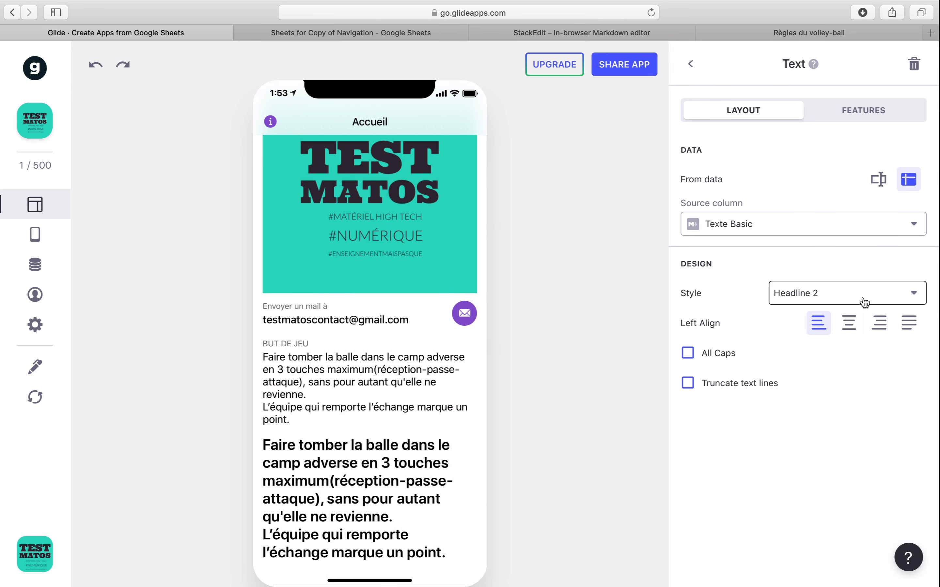
{"action": "left_click", "coordinate": [804, 472]}
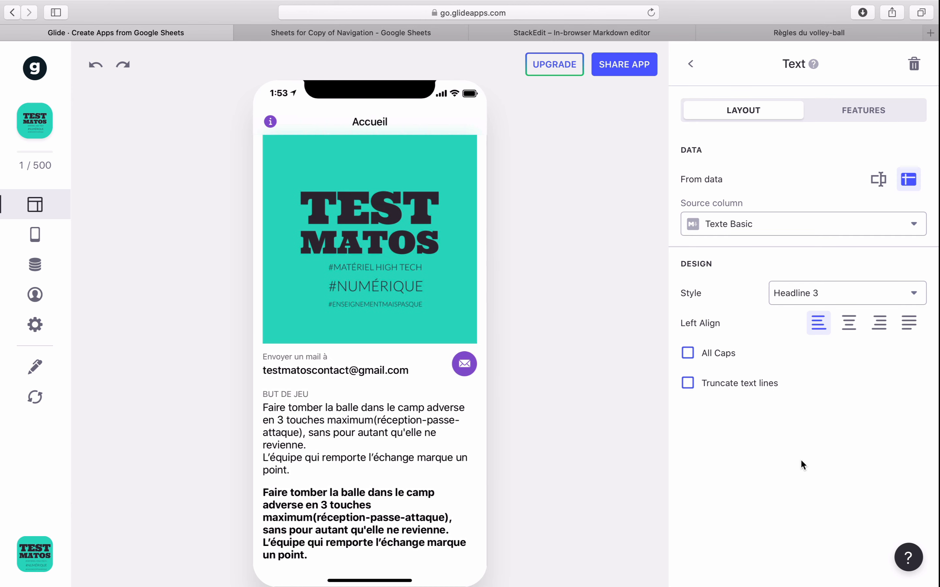
{"action": "left_click", "coordinate": [825, 296]}
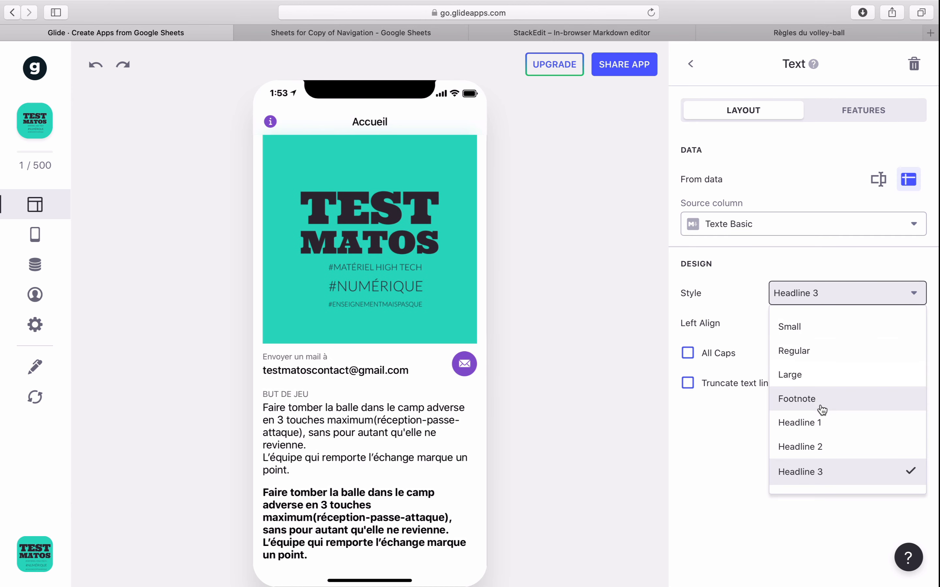
{"action": "left_click", "coordinate": [817, 418]}
{"action": "left_click", "coordinate": [814, 298]}
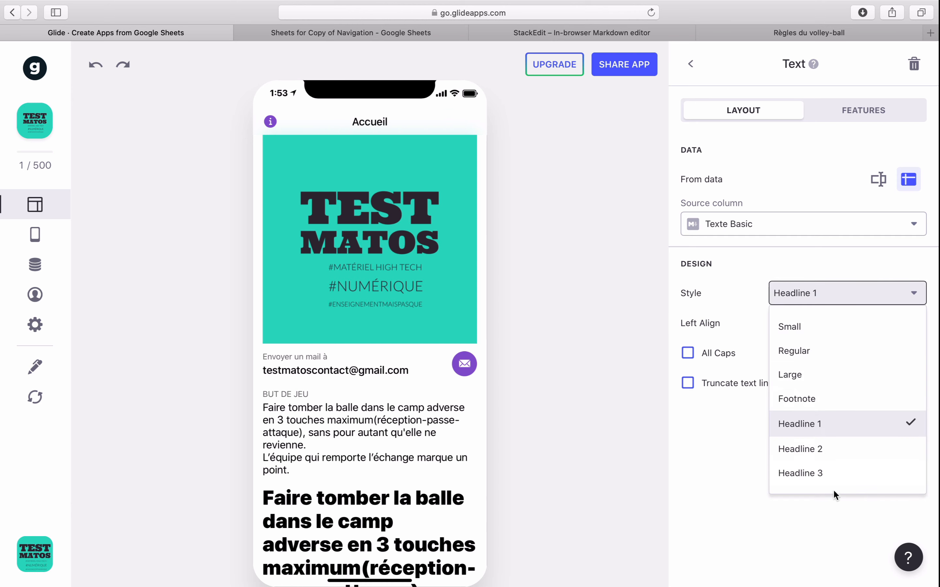
{"action": "left_click", "coordinate": [828, 483]}
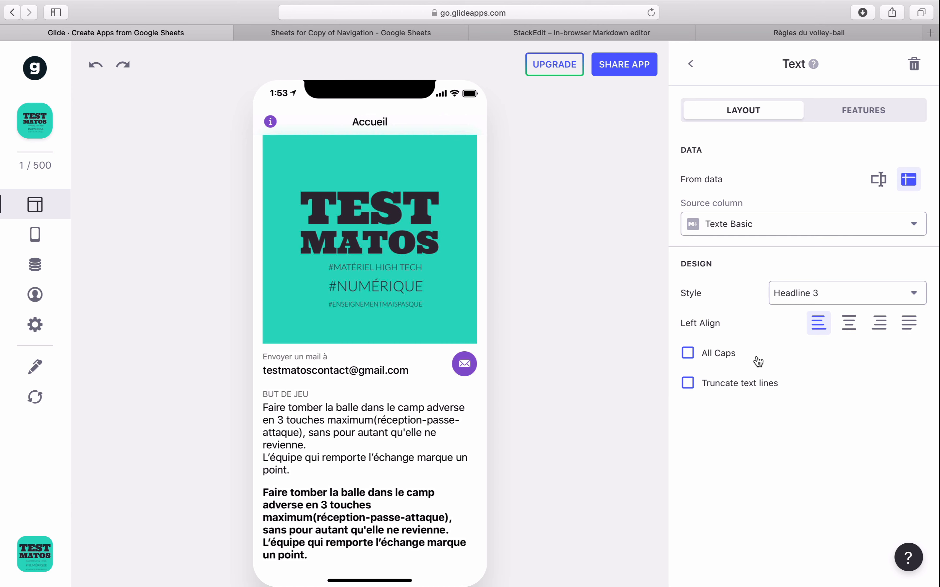
- Try All Caps on the text component and turn it off again, and truncate the text to three lines
{"action": "left_click", "coordinate": [709, 355]}
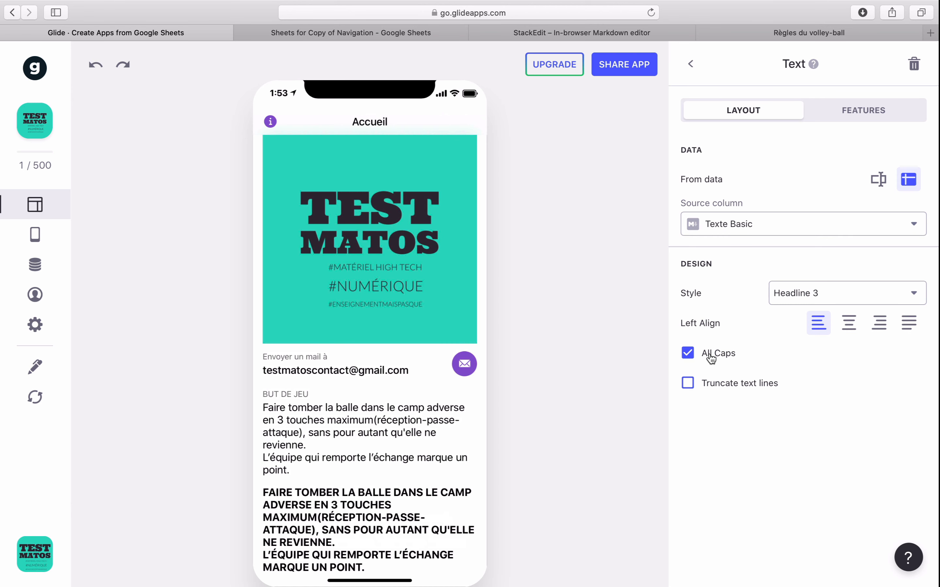
{"action": "left_click", "coordinate": [710, 358]}
{"action": "left_click", "coordinate": [712, 384]}
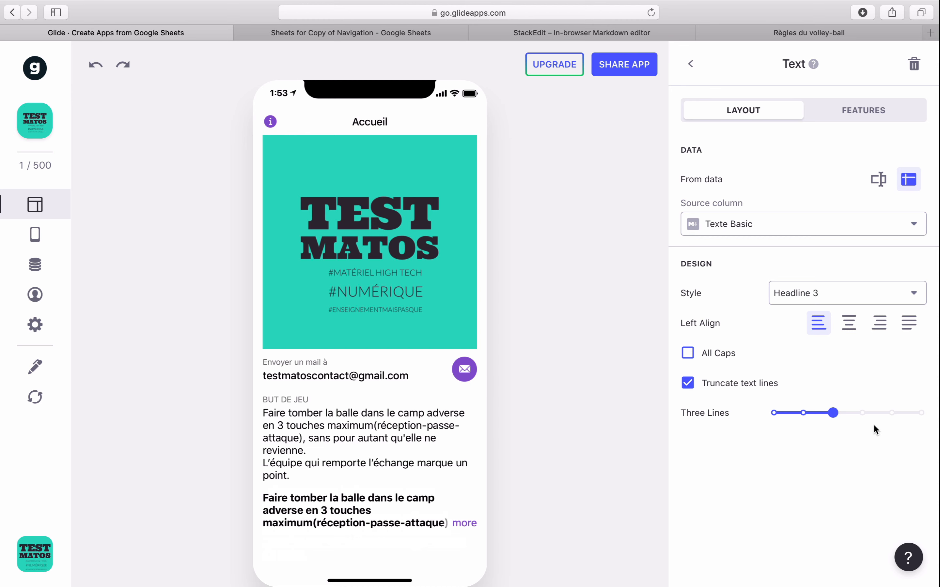
{"action": "mouse_move", "coordinate": [832, 414]}
{"action": "left_mouse_down"}
{"action": "mouse_move", "coordinate": [775, 414]}
{"action": "mouse_move", "coordinate": [924, 412]}
{"action": "mouse_move", "coordinate": [833, 414]}
{"action": "left_mouse_up"}
- Try center, right and justify alignment on the text component, and return it to left alignment
{"action": "left_click", "coordinate": [849, 325]}
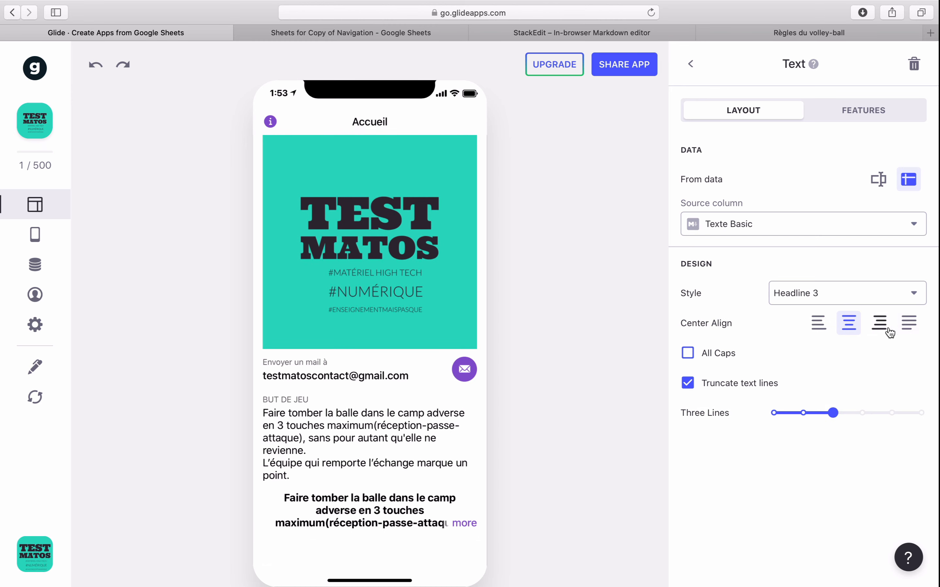
{"action": "left_click", "coordinate": [880, 325]}
{"action": "left_click", "coordinate": [910, 326]}
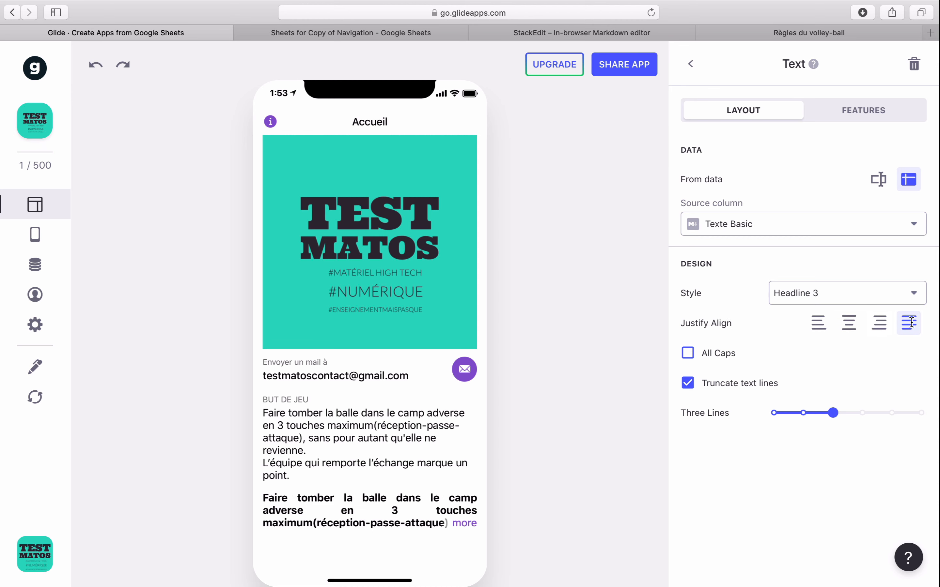
{"action": "left_click", "coordinate": [818, 326]}
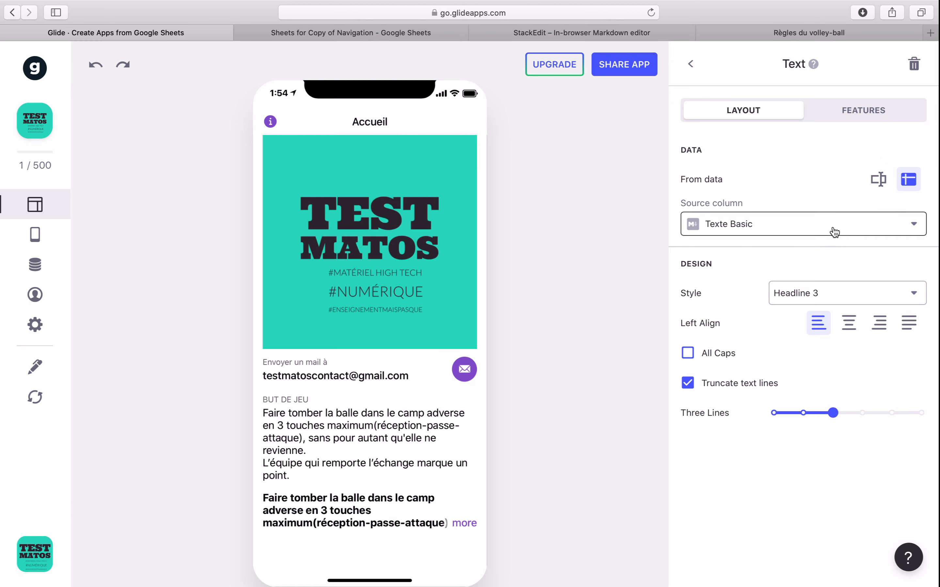
- Switch the text component to custom content, paste the BUT DU JEU paragraph and set the truncation to six lines
{"action": "left_click", "coordinate": [871, 190]}
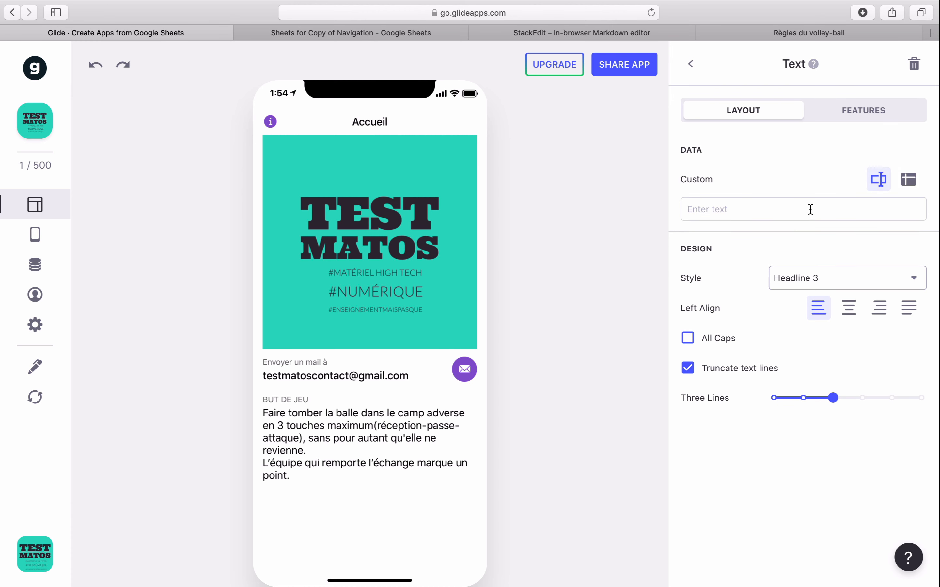
{"action": "left_click", "coordinate": [773, 213]}
{"action": "type", "text": "BUT DU JEU Faire tomber la balle dans le camp adverse en 3 touches maximum(réception-passe-attaque), sans pour autant qu'elle ne revienne. L’équipe qui remporte l’échange marque un point."}
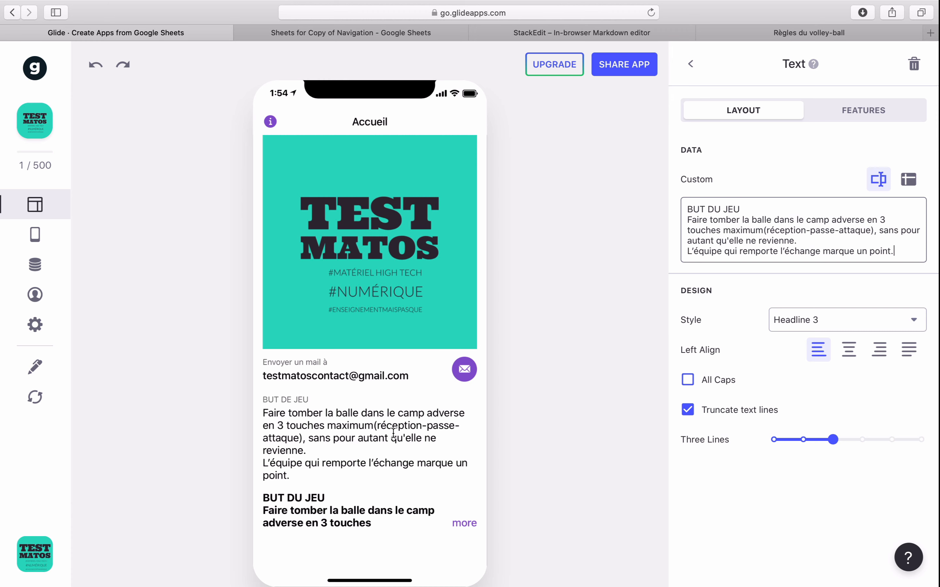
{"action": "left_click_drag", "start_coordinate": [832, 439], "coordinate": [921, 439]}
{"action": "scroll", "coordinate": [436, 424], "scroll_direction": "down", "scroll_amount": 1}
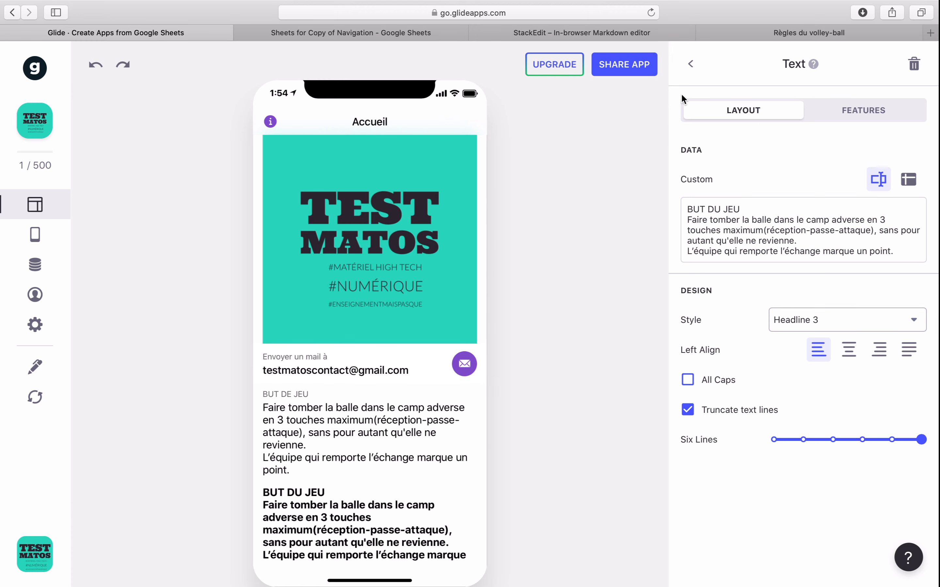
- Add a Rich Text component to the Accueil screen, try custom content and set it back to take its content from data
{"action": "left_click", "coordinate": [691, 73]}
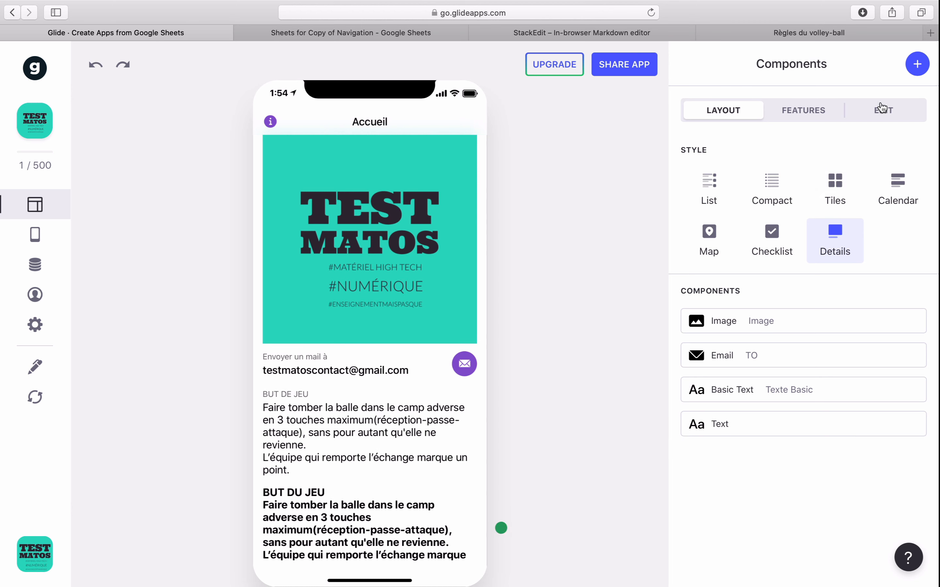
{"action": "left_click", "coordinate": [924, 62]}
{"action": "left_click", "coordinate": [773, 229]}
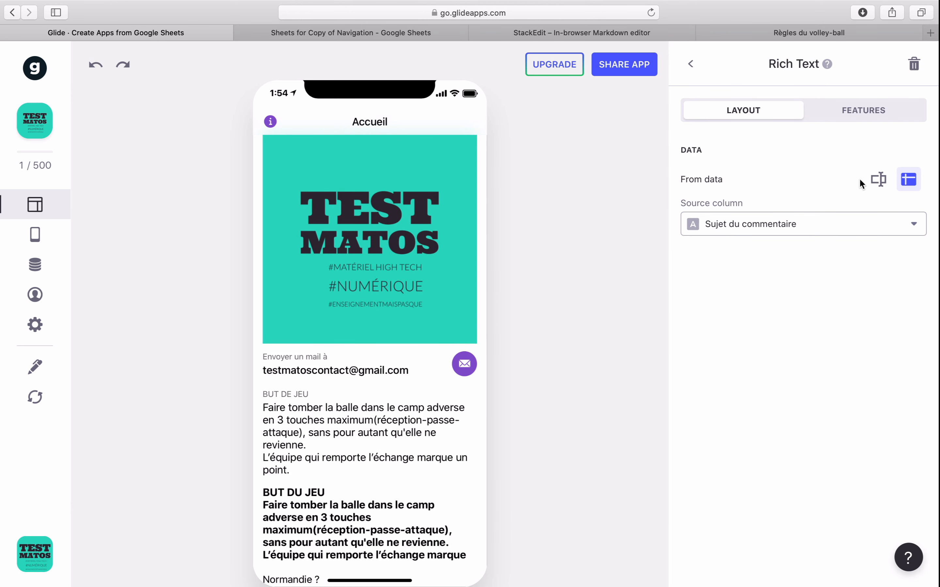
{"action": "left_click", "coordinate": [879, 179]}
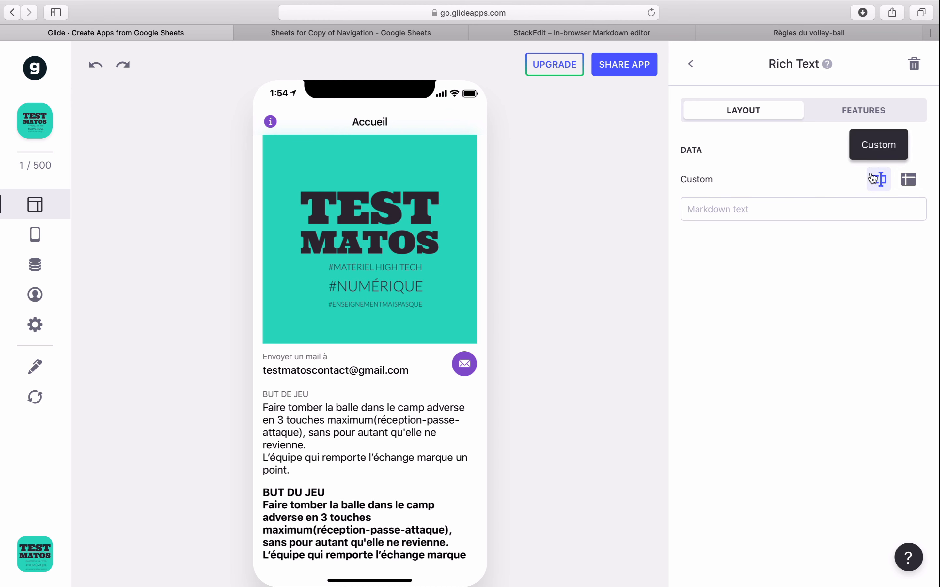
{"action": "left_click", "coordinate": [746, 212]}
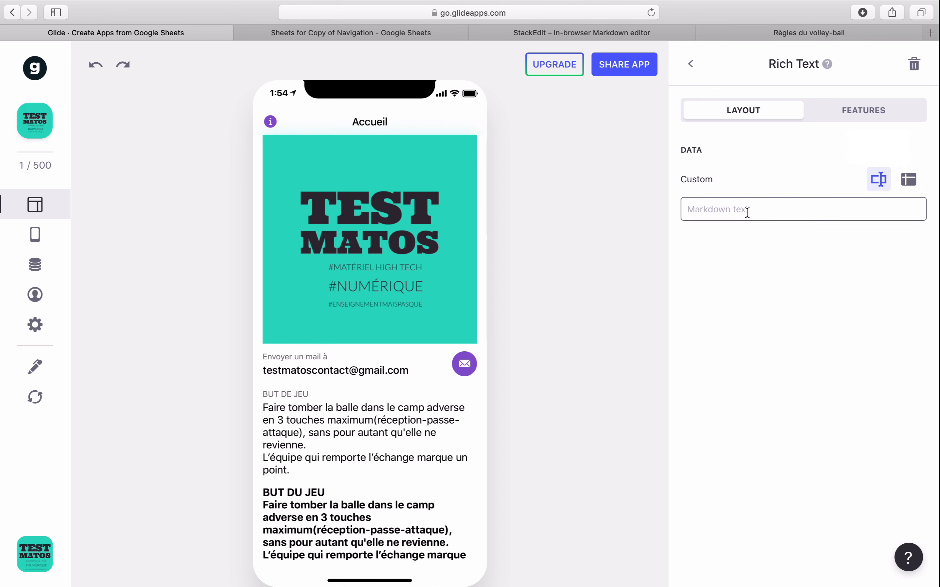
{"action": "left_click", "coordinate": [905, 182]}
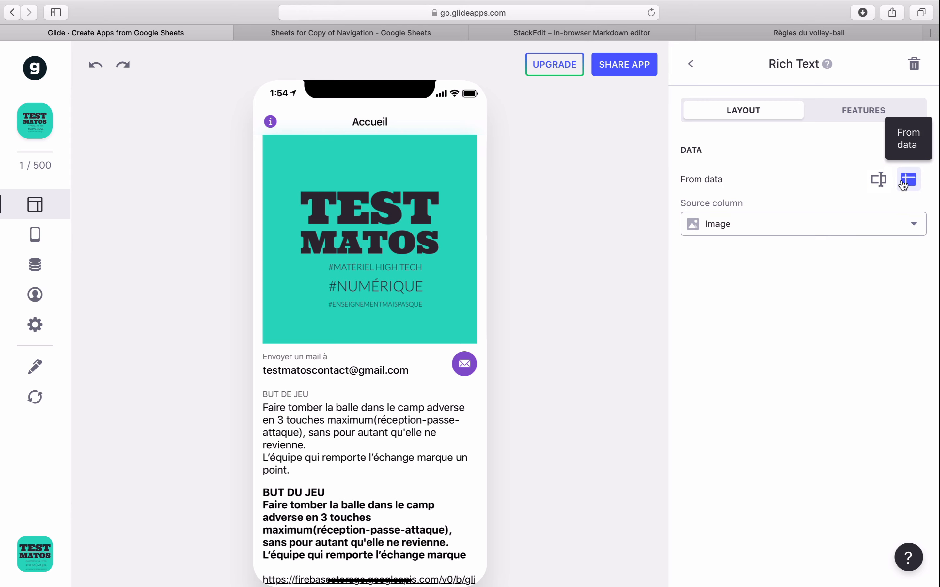
- Switch to the Google Sheets spreadsheet and enter the column header "Rich Text" in cell E1 of the Accueil sheet
{"action": "left_click", "coordinate": [415, 33]}
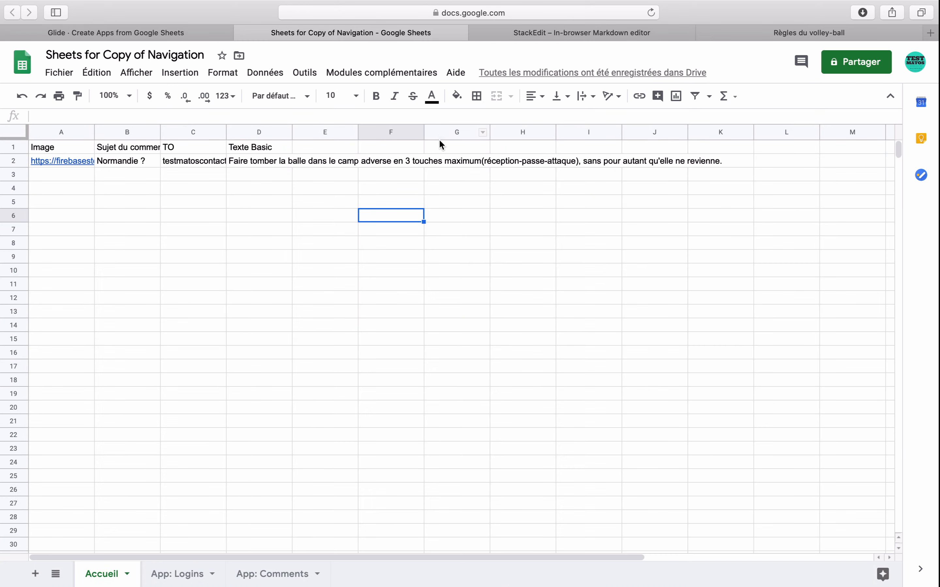
{"action": "left_click", "coordinate": [335, 147]}
{"action": "type", "text": "R"}
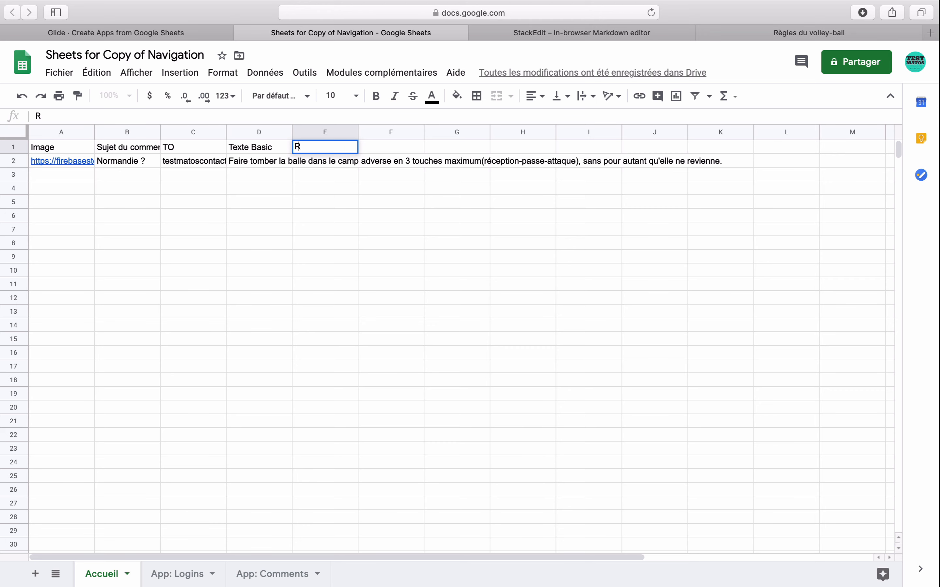
{"action": "type", "text": "ich Text"}
{"action": "key", "text": "Return"}
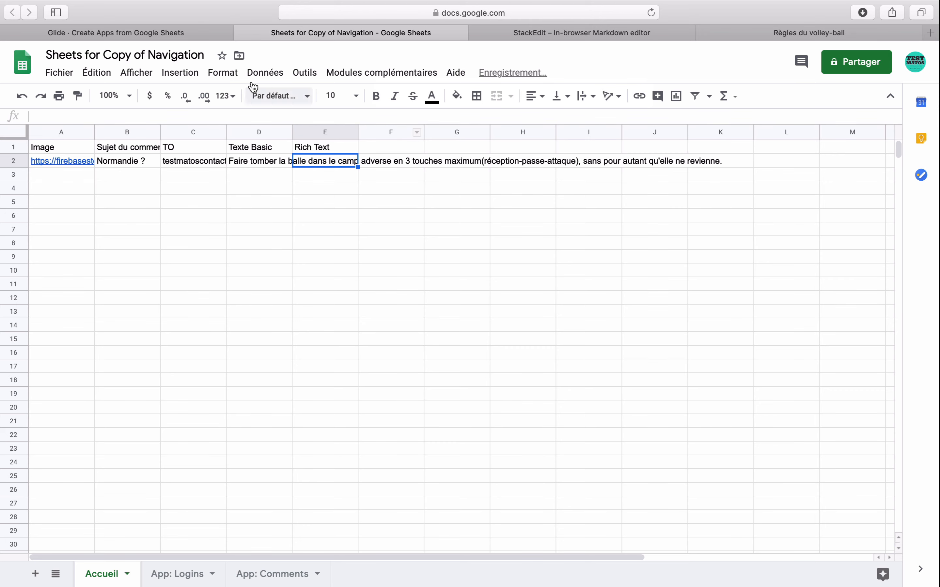
- Reload the sheet in Glide, accept automatic components for new columns, and set the Rich Text component's source column to Rich Text
{"action": "left_click", "coordinate": [170, 38]}
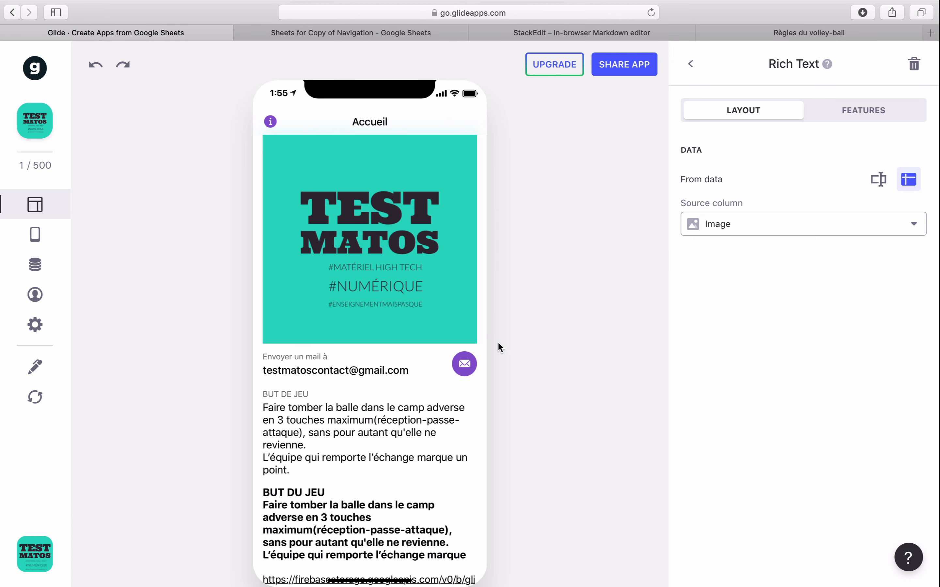
{"action": "scroll", "coordinate": [427, 352], "scroll_direction": "down", "scroll_amount": 2}
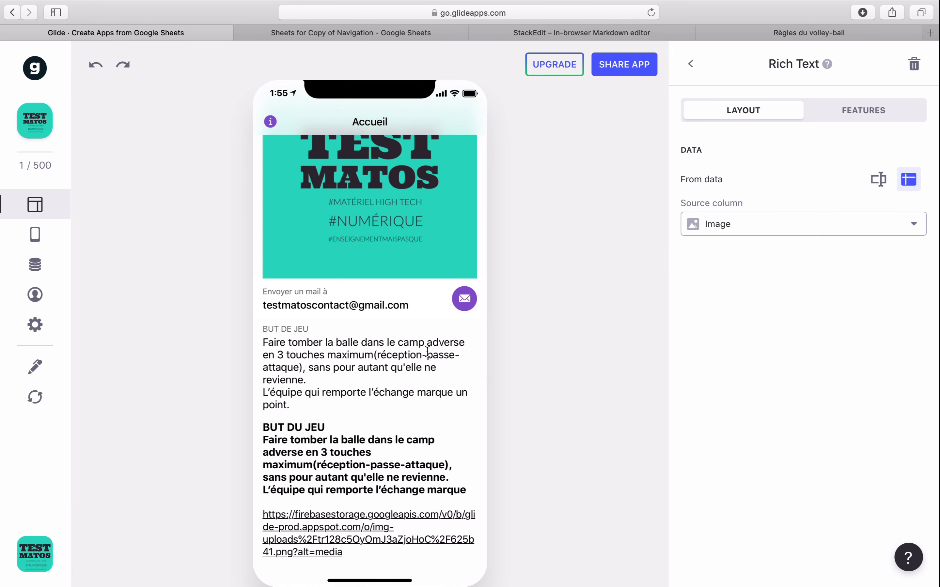
{"action": "left_click", "coordinate": [35, 397]}
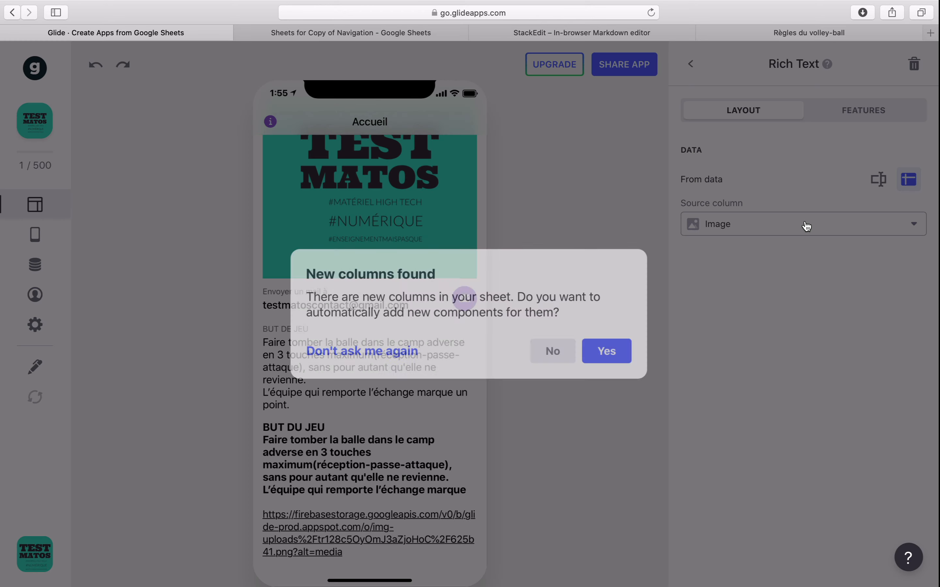
{"action": "left_click", "coordinate": [621, 349]}
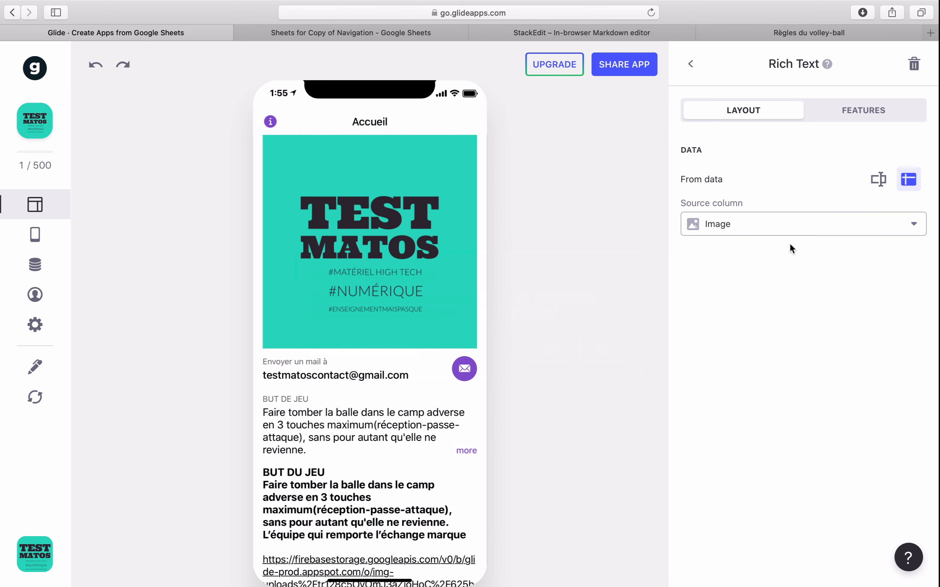
{"action": "left_click", "coordinate": [804, 230]}
{"action": "left_click", "coordinate": [749, 392]}
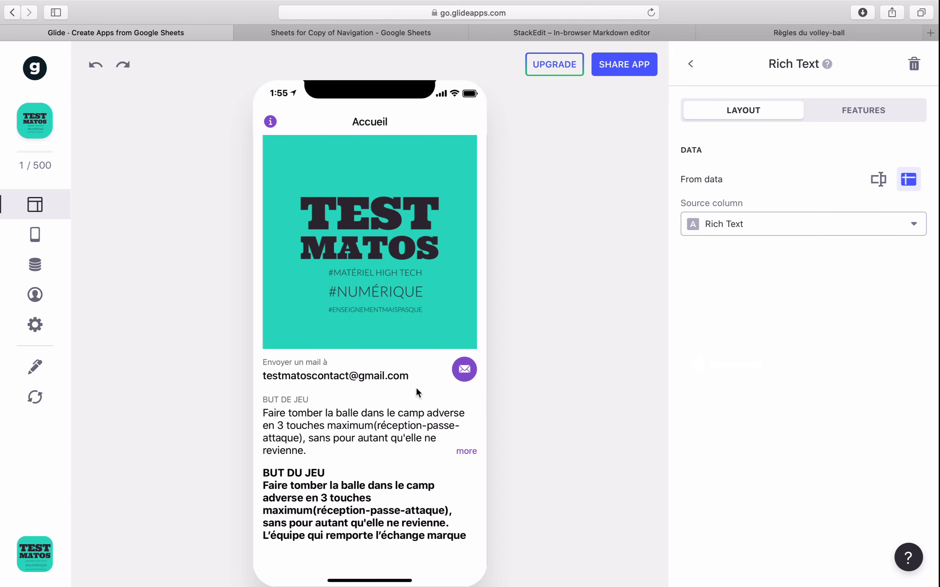
- Open the StackEdit editor and replace everything below the first line with the copied BUT DU JEU text
{"action": "left_click", "coordinate": [586, 34]}
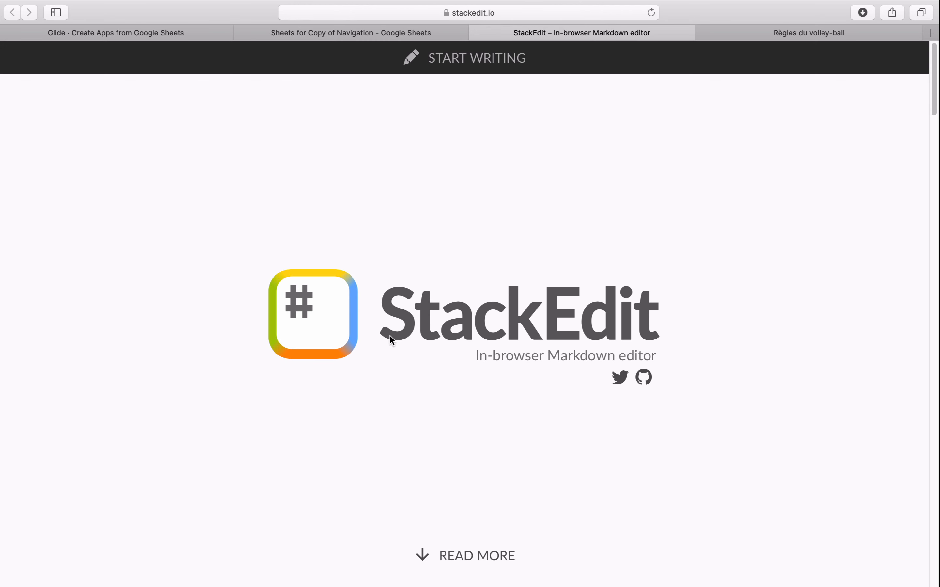
{"action": "left_click", "coordinate": [444, 67]}
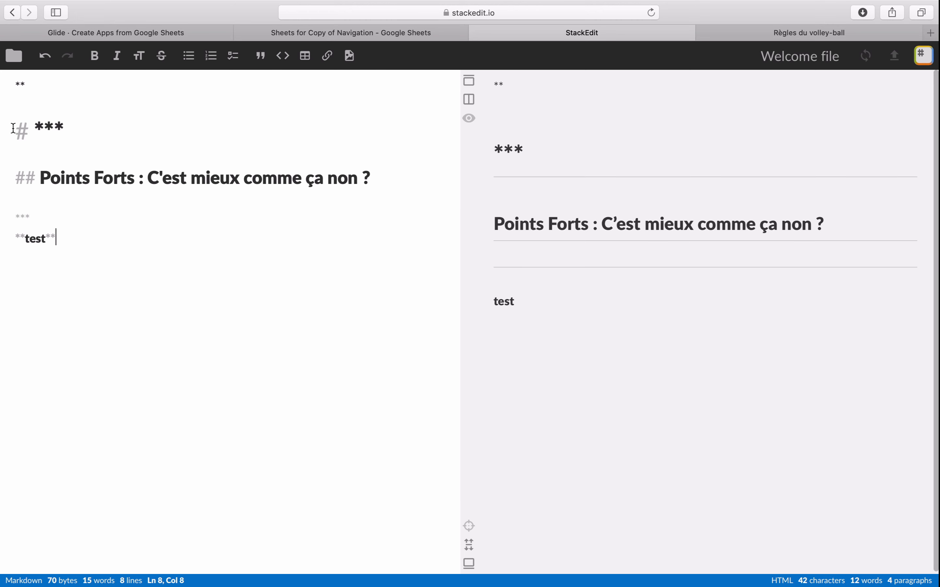
{"action": "left_click_drag", "start_coordinate": [14, 129], "coordinate": [174, 247]}
{"action": "key", "text": "BackSpace"}
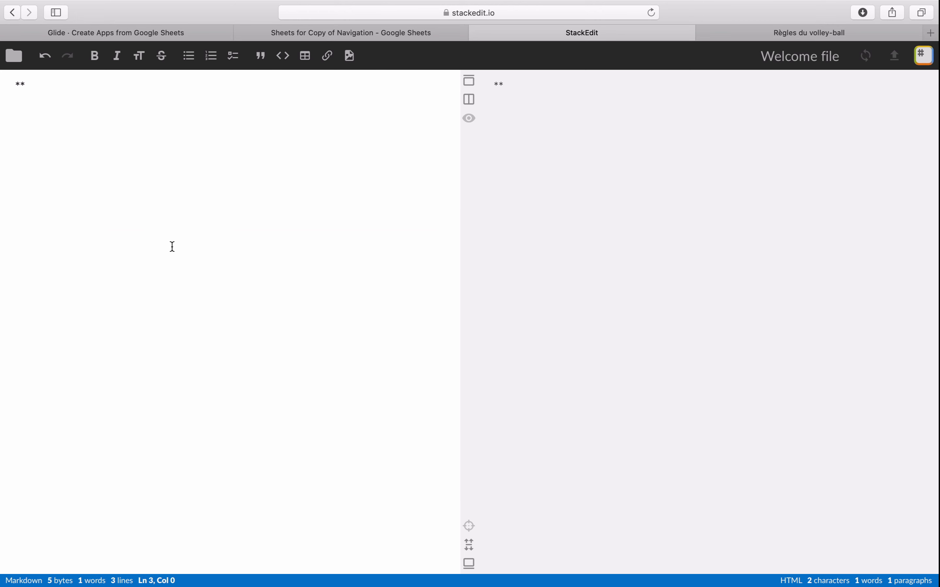
{"action": "type", "text": "**BUT DU JEU** Faire tomber la balle dans le camp adverse en 3 touches maximum(réception-passe-attaque), sans pour autant qu'elle ne revienne. L’équipe qui remporte l’échange marque un point."}
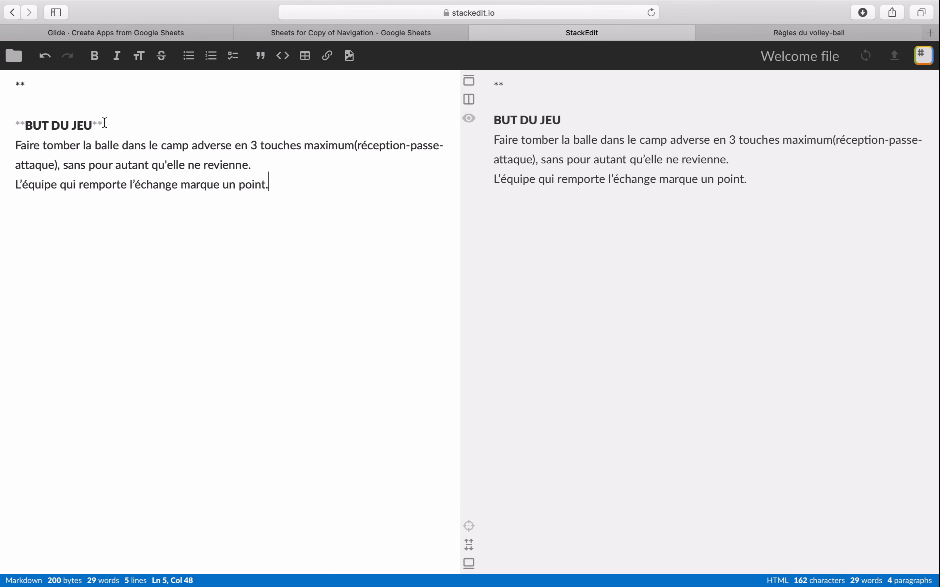
- Copy the Markdown BUT DU JEU section into cell E2 of the Accueil sheet in Google Sheets and reload the sheet data in Glide
{"action": "left_click", "coordinate": [109, 124]}
{"action": "left_click_drag", "start_coordinate": [108, 124], "coordinate": [13, 125]}
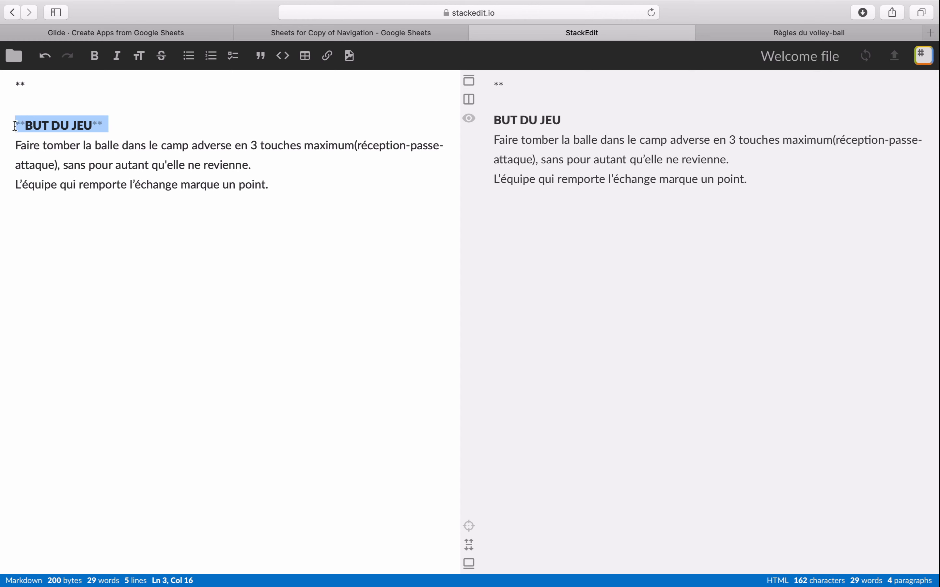
{"action": "left_click", "coordinate": [175, 128]}
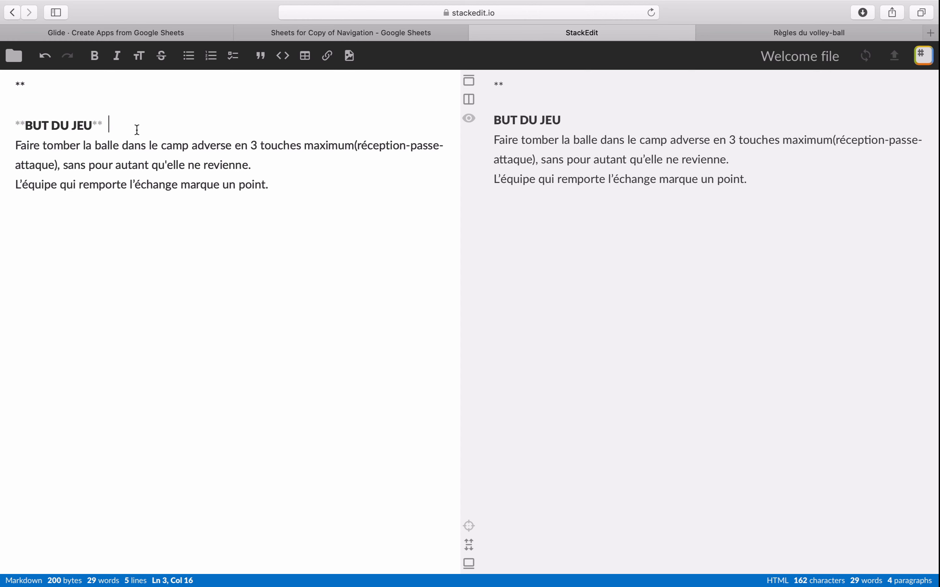
{"action": "left_click_drag", "start_coordinate": [16, 124], "coordinate": [323, 190]}
{"action": "key", "text": "super+c"}
{"action": "left_click", "coordinate": [420, 31]}
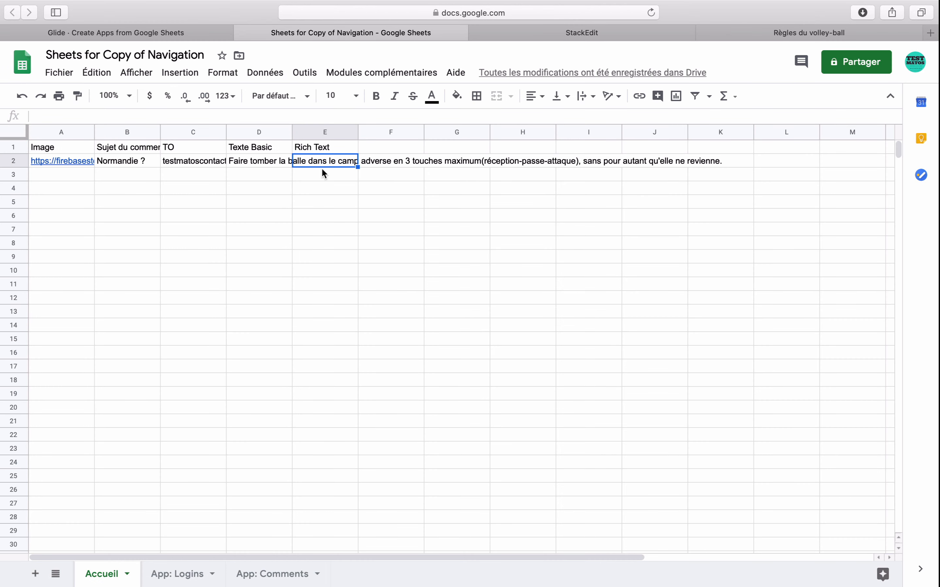
{"action": "double_click", "coordinate": [345, 159]}
{"action": "key", "text": "super+v"}
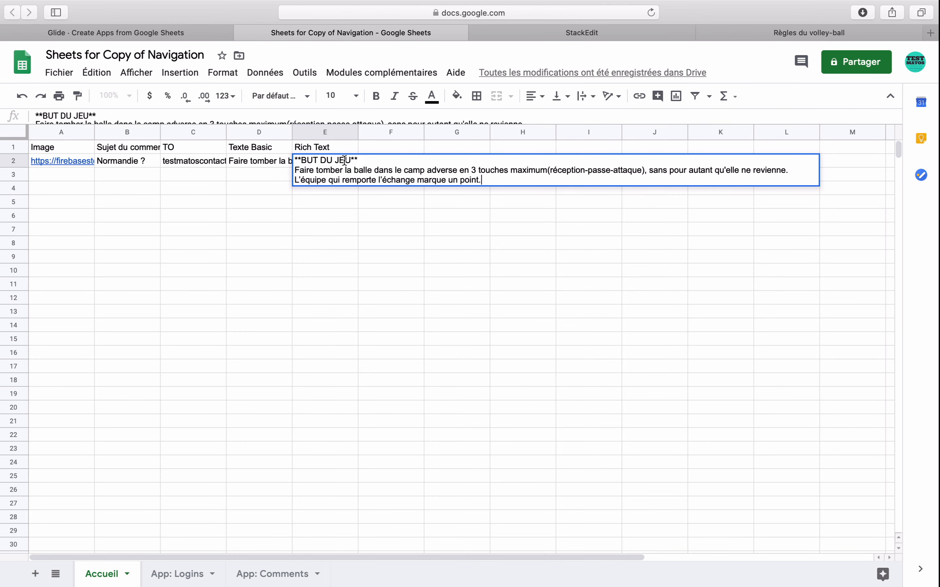
{"action": "left_click", "coordinate": [341, 193]}
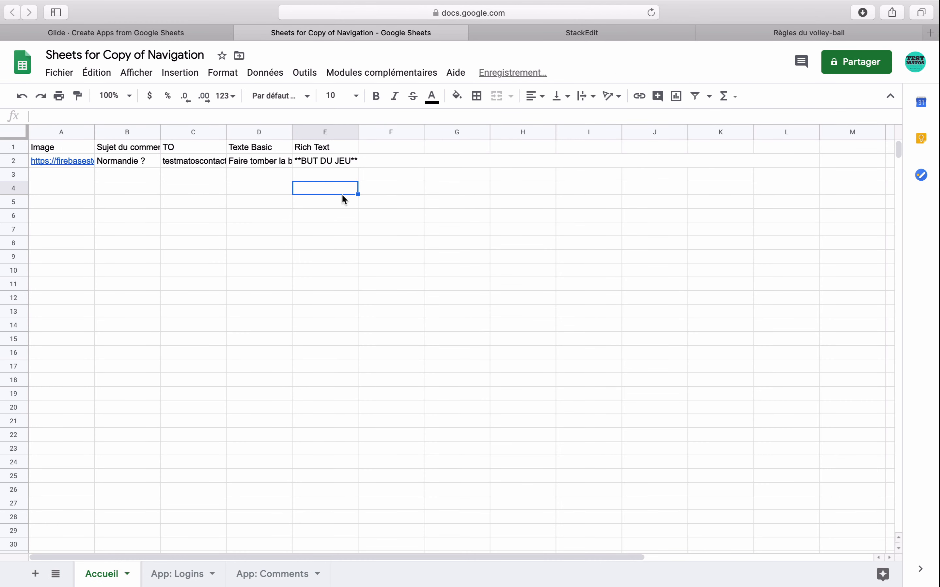
{"action": "left_click", "coordinate": [211, 37]}
{"action": "left_click", "coordinate": [35, 398]}
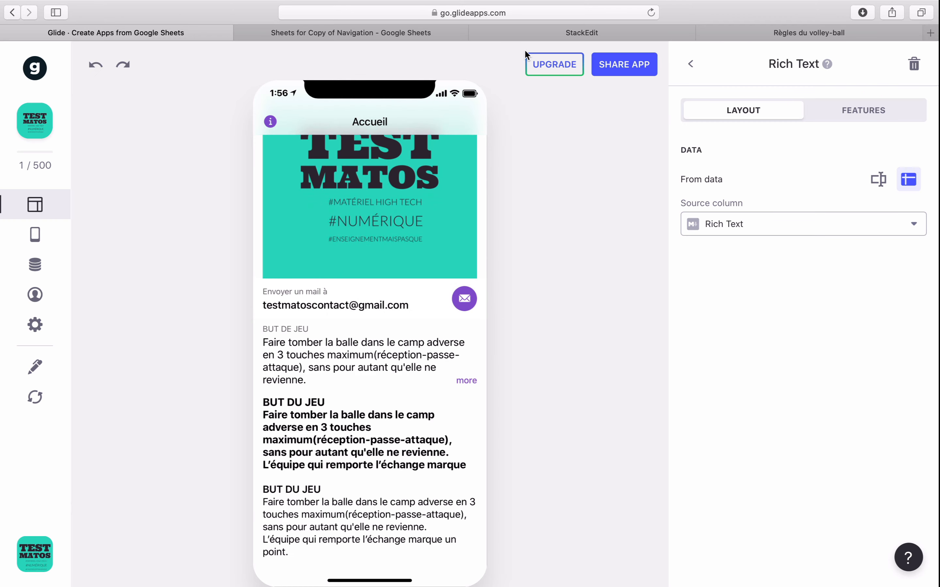
- Copy the rules page from its title through FRAPPES DE BALLE and paste it over the BUT DU JEU section in StackEdit
{"action": "left_click", "coordinate": [581, 33]}
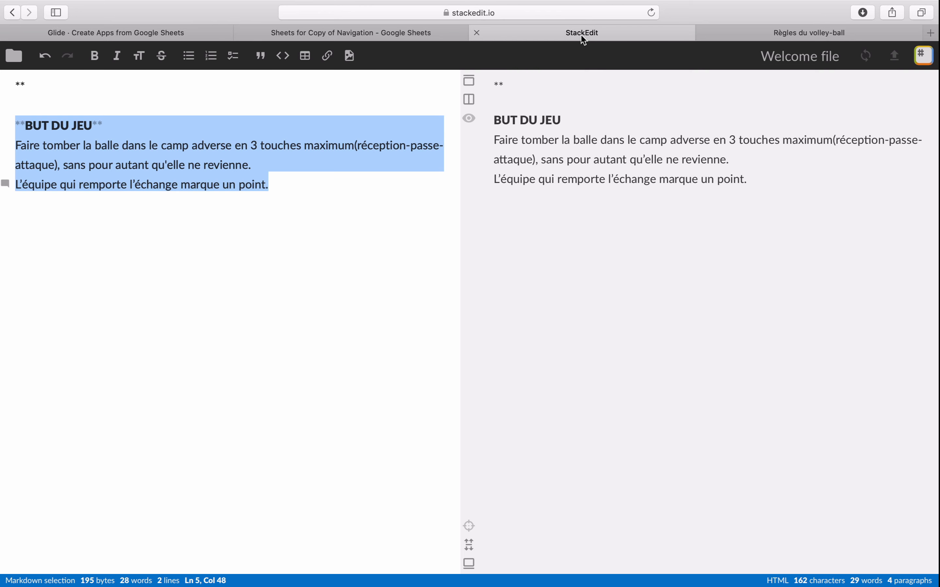
{"action": "left_click", "coordinate": [725, 28]}
{"action": "left_click", "coordinate": [298, 152]}
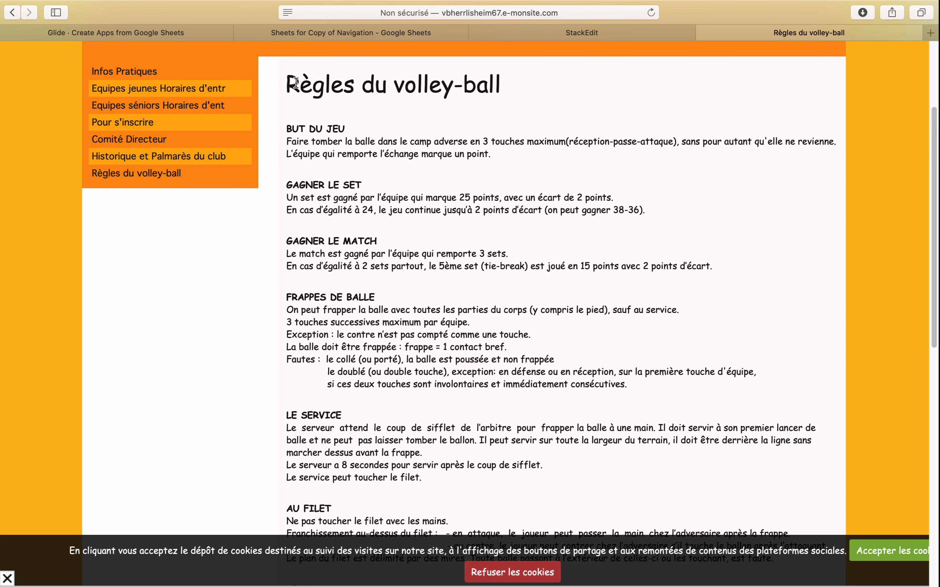
{"action": "left_click_drag", "start_coordinate": [292, 81], "coordinate": [654, 382]}
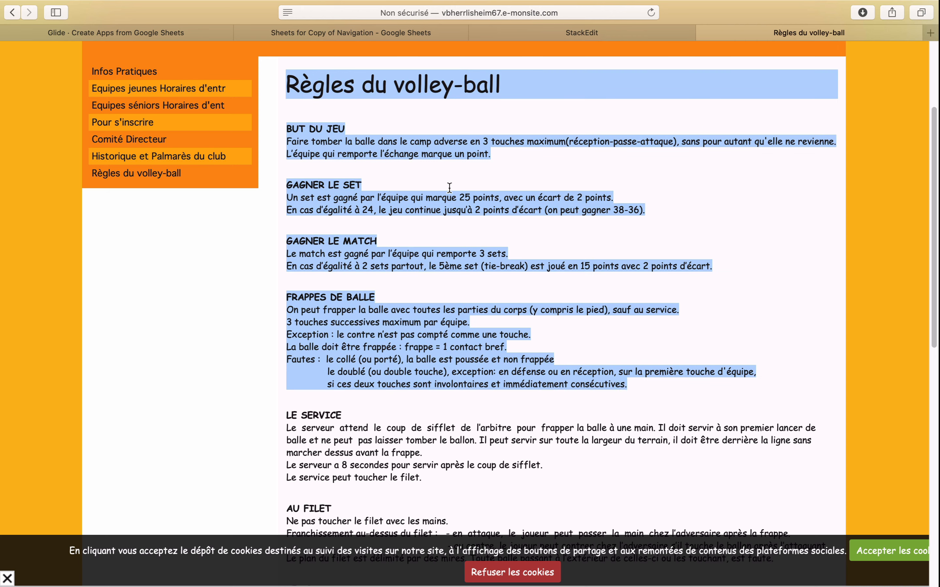
{"action": "left_click", "coordinate": [504, 32]}
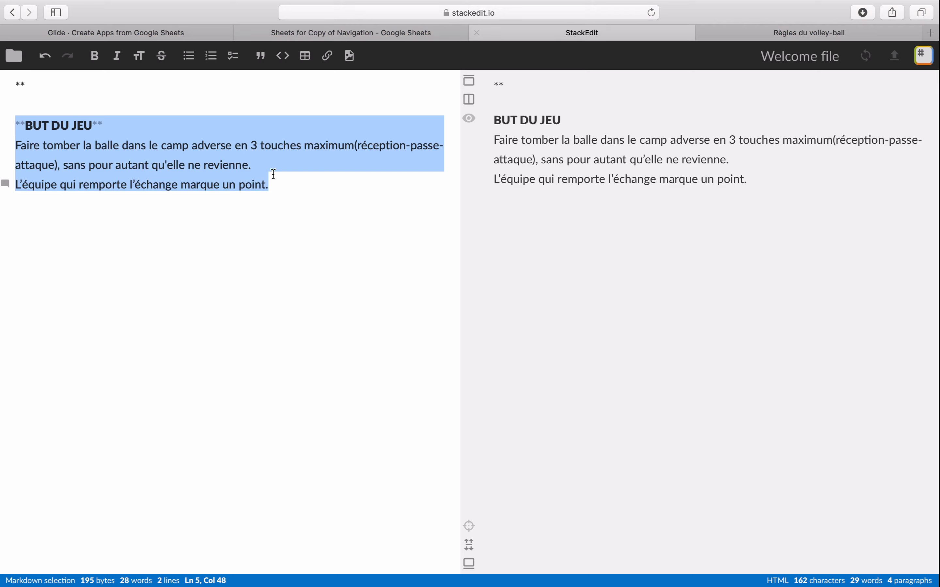
{"action": "left_click", "coordinate": [248, 193]}
{"action": "left_click_drag", "start_coordinate": [292, 182], "coordinate": [1, 120]}
{"action": "key", "text": "super+v"}
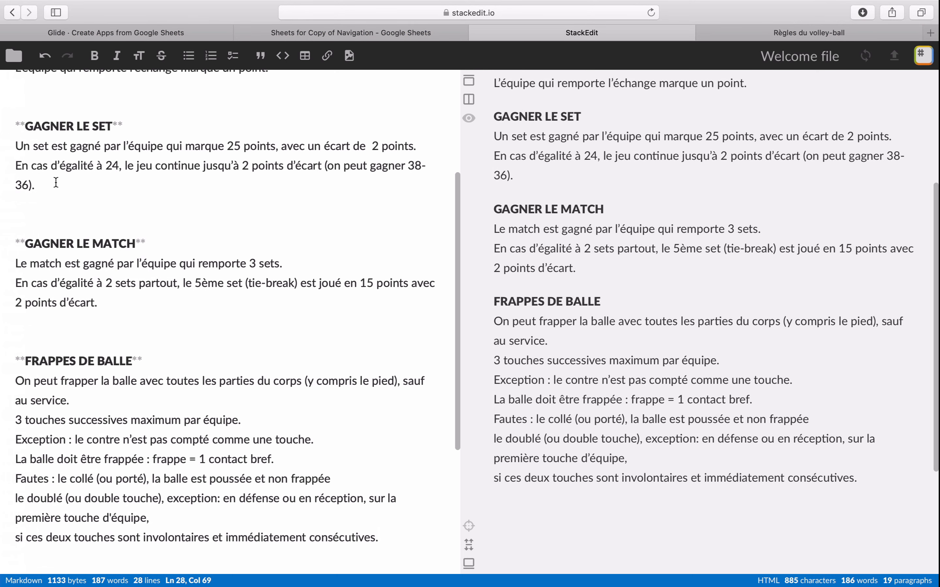
- Examine the Markdown marks on the title and section headings throughout the pasted rules, down to FRAPPES DE BALLE
{"action": "scroll", "coordinate": [53, 147], "scroll_direction": "up", "scroll_amount": 5}
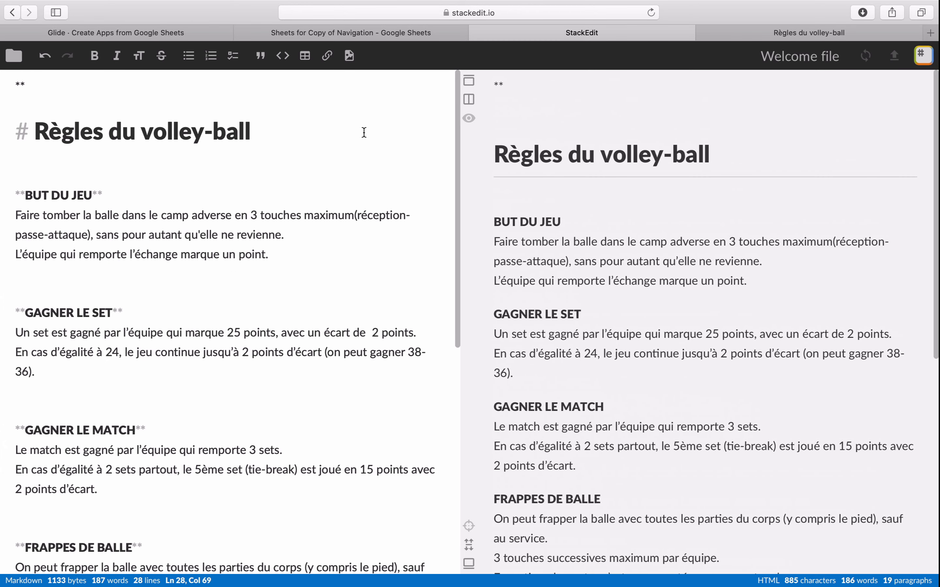
{"action": "left_click", "coordinate": [17, 132]}
{"action": "left_click_drag", "start_coordinate": [30, 129], "coordinate": [264, 135]}
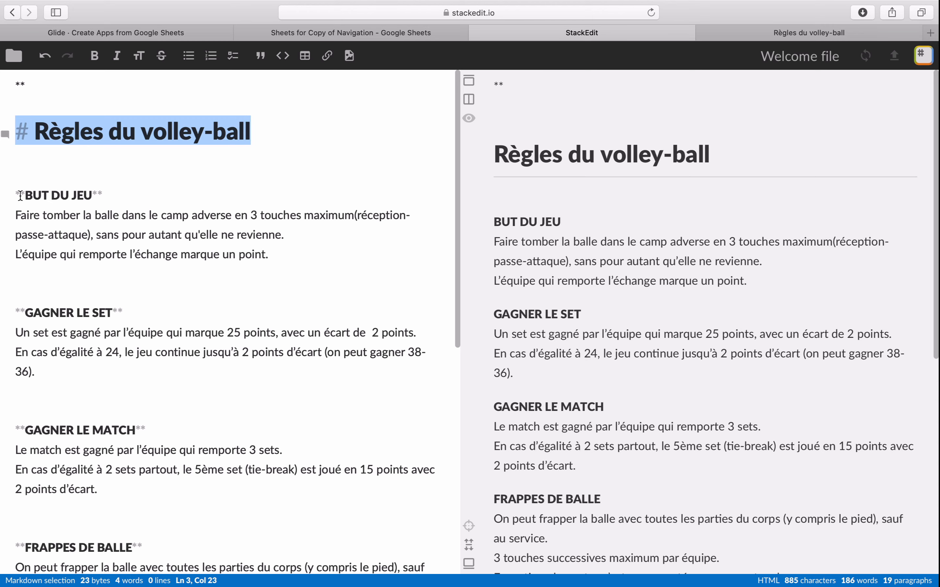
{"action": "left_click", "coordinate": [48, 284]}
{"action": "scroll", "coordinate": [48, 308], "scroll_direction": "down", "scroll_amount": 5}
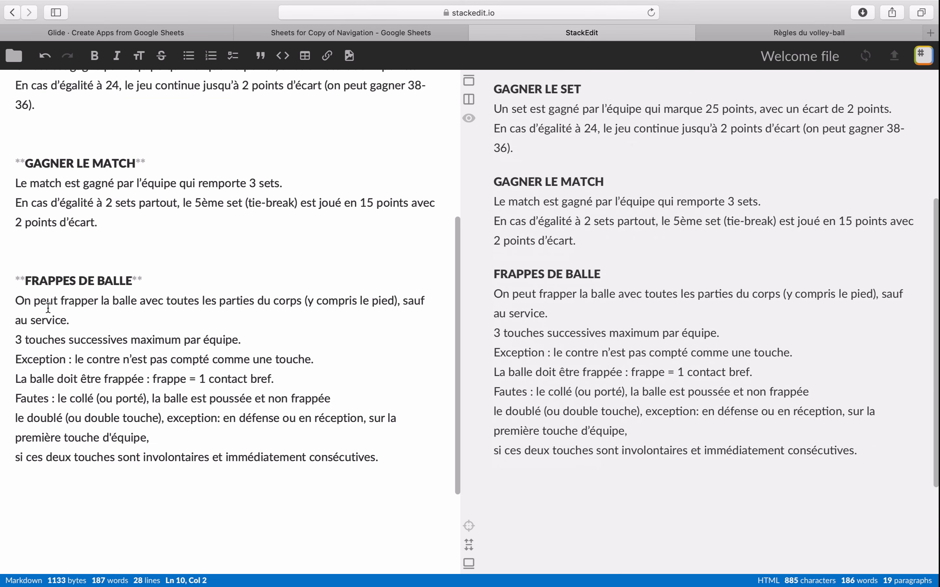
{"action": "scroll", "coordinate": [48, 308], "scroll_direction": "down", "scroll_amount": 4}
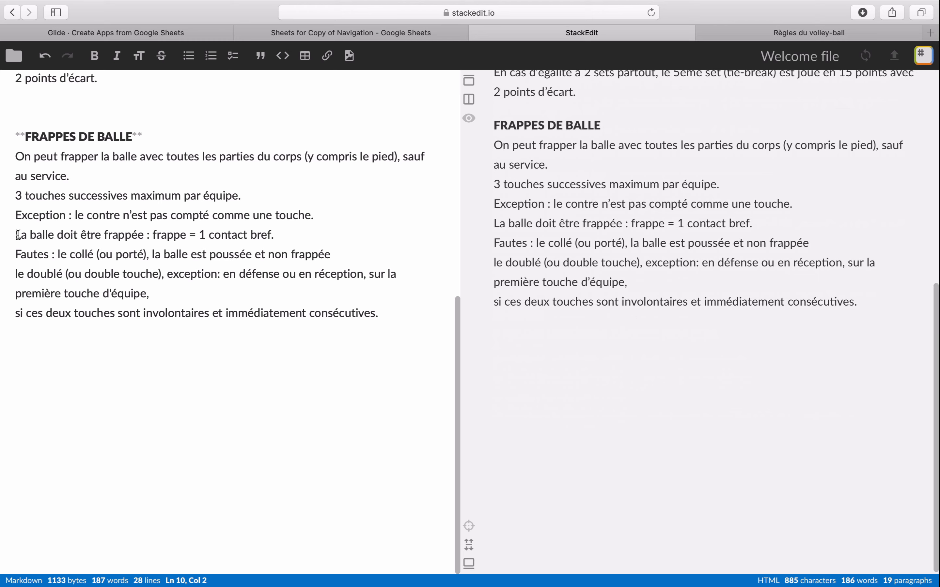
{"action": "scroll", "coordinate": [18, 235], "scroll_direction": "up", "scroll_amount": 5}
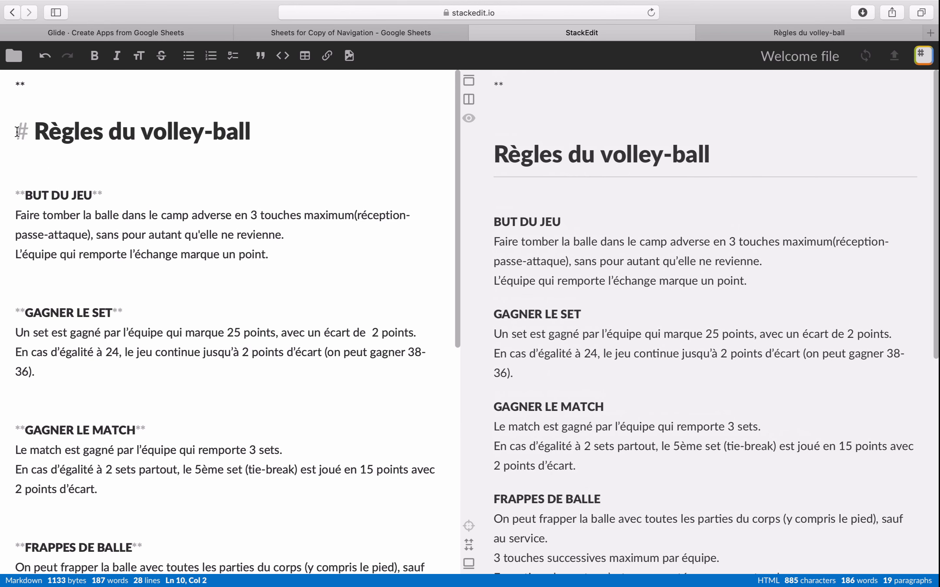
- Change the title "Règles du volley-ball" to a level-two heading
{"action": "left_click_drag", "start_coordinate": [34, 131], "coordinate": [281, 124]}
{"action": "key", "text": "super+c"}
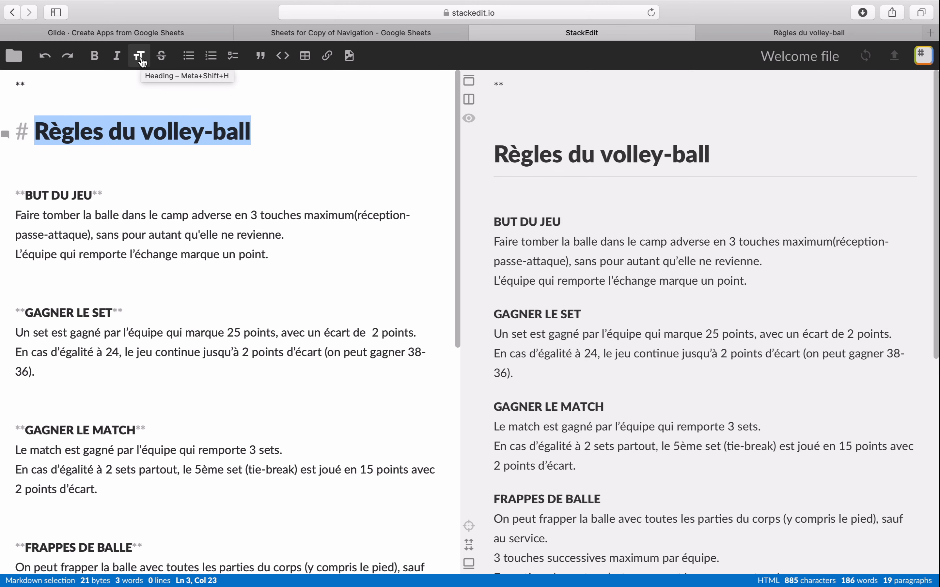
{"action": "left_click", "coordinate": [140, 57]}
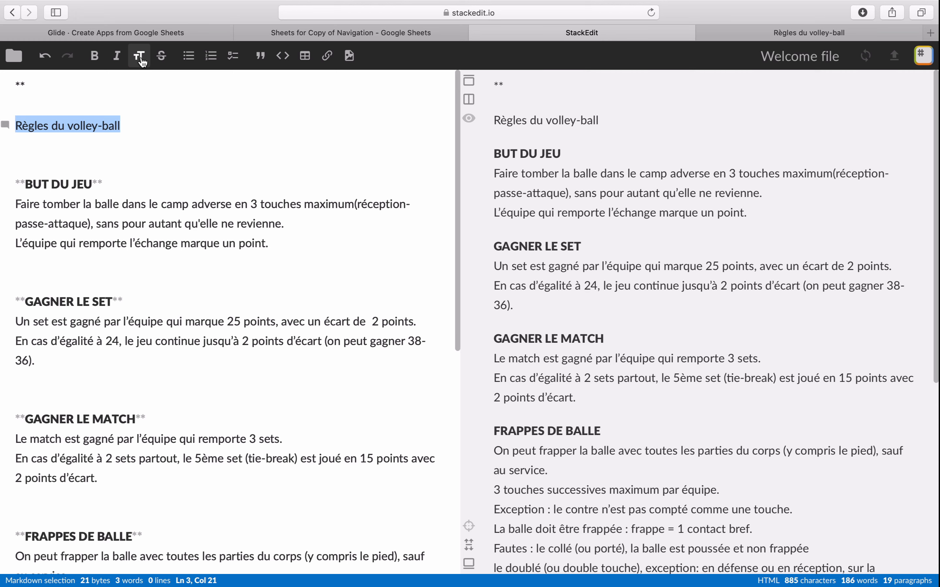
{"action": "left_click", "coordinate": [141, 60]}
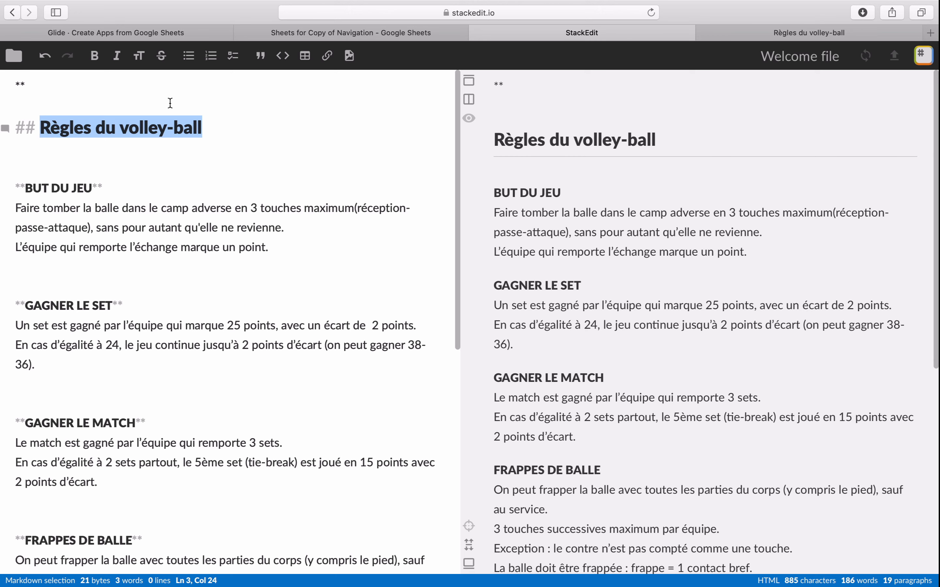
- Add two plain-text copies of "Règles du volley-ball" on separate lines directly below the heading
{"action": "left_click", "coordinate": [229, 120]}
{"action": "key", "text": "Return"}
{"action": "key", "text": "super+v"}
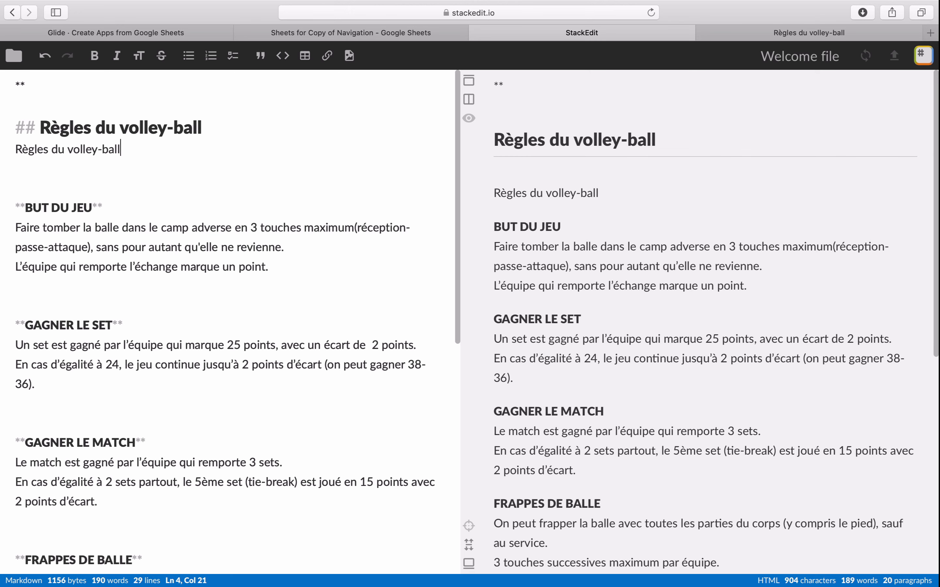
{"action": "key", "text": "Return"}
{"action": "key", "text": "super+v"}
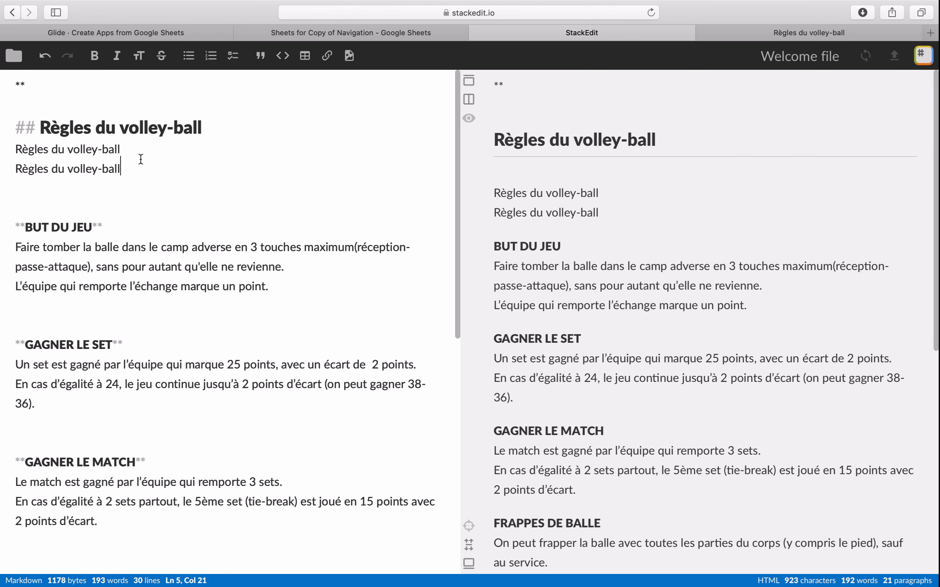
- Mark the first copy of the title as a level-one heading with # and the second as level three with ###
{"action": "left_click_drag", "start_coordinate": [24, 129], "coordinate": [5, 129]}
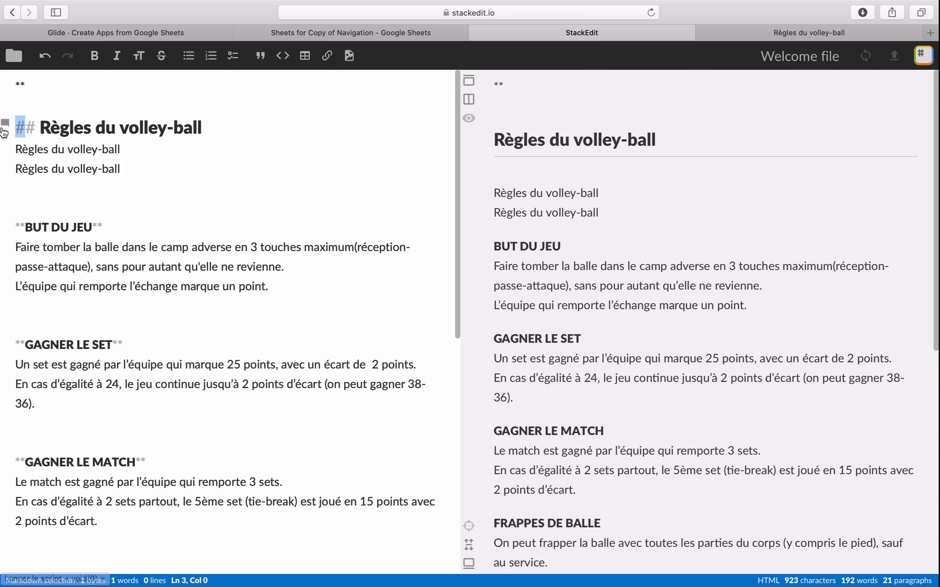
{"action": "left_click", "coordinate": [16, 149]}
{"action": "type", "text": "#"}
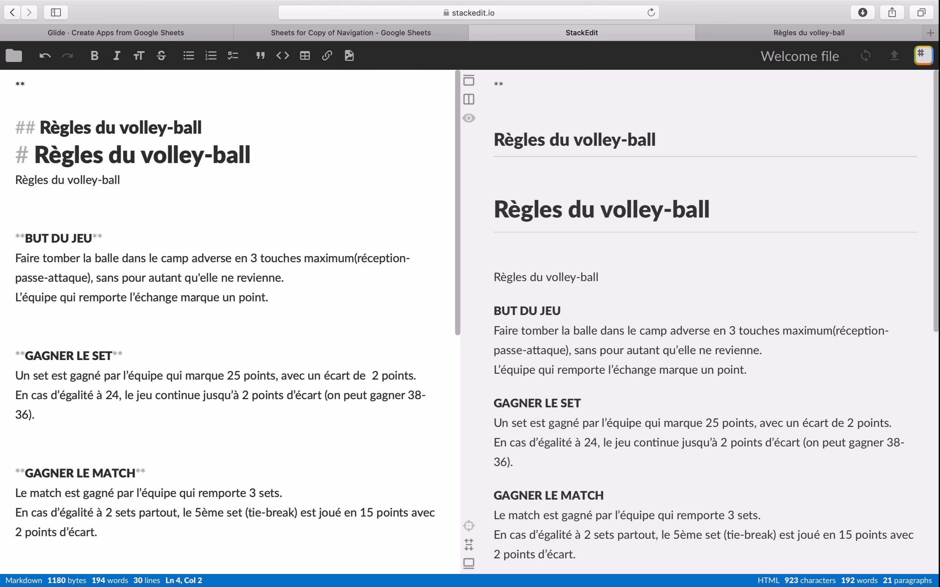
{"action": "key", "text": "Left"}
{"action": "key", "text": "Left"}
{"action": "type", "text": "###"}
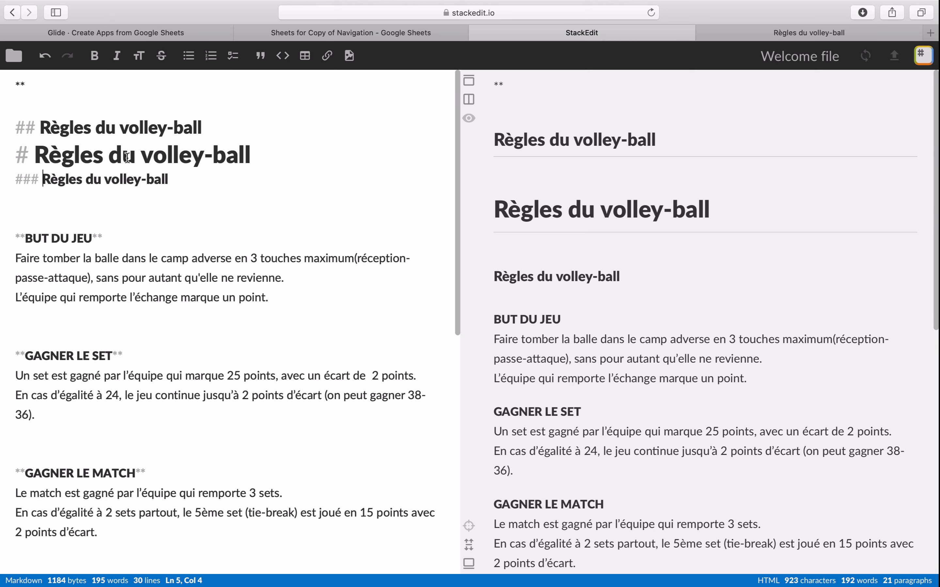
- Move the level-one heading above the level-two heading and remove the blank line left before the level-three heading
{"action": "left_click_drag", "start_coordinate": [325, 150], "coordinate": [35, 125]}
{"action": "left_click", "coordinate": [18, 142], "text": "shift"}
{"action": "key", "text": "ctrl+c"}
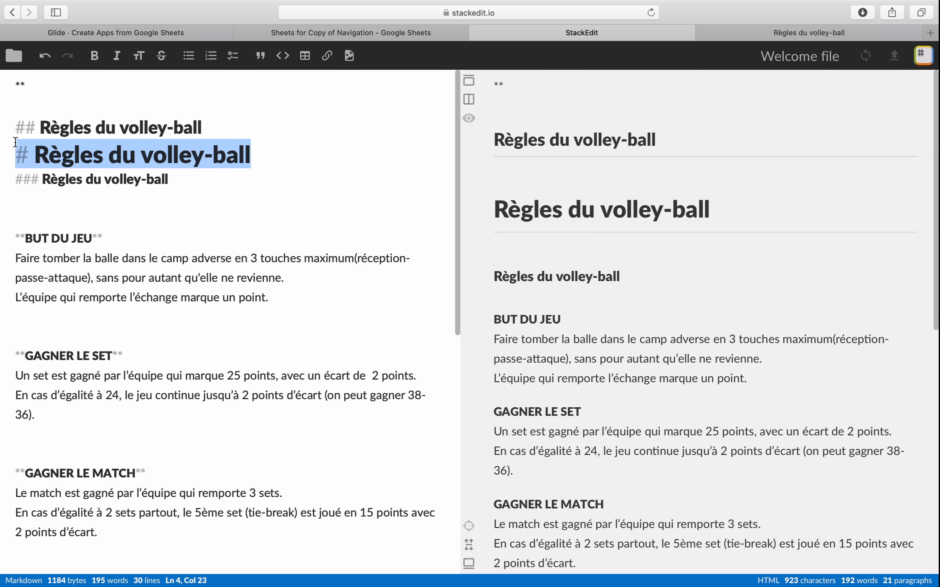
{"action": "key", "text": "BackSpace"}
{"action": "key", "text": "Up"}
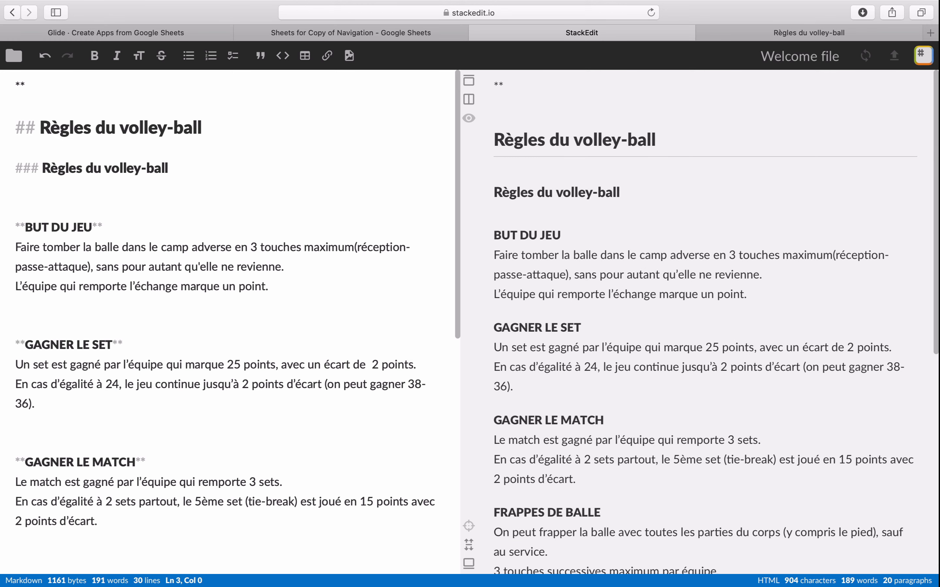
{"action": "key", "text": "Return"}
{"action": "key", "text": "Up"}
{"action": "key", "text": "ctrl+v"}
{"action": "key", "text": "Down"}
{"action": "key", "text": "Down"}
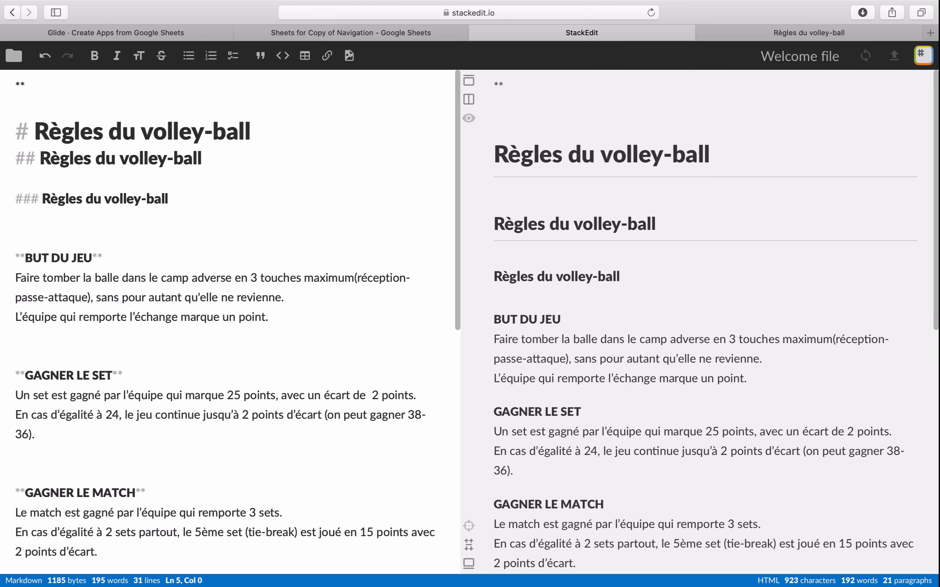
{"action": "key", "text": "BackSpace"}
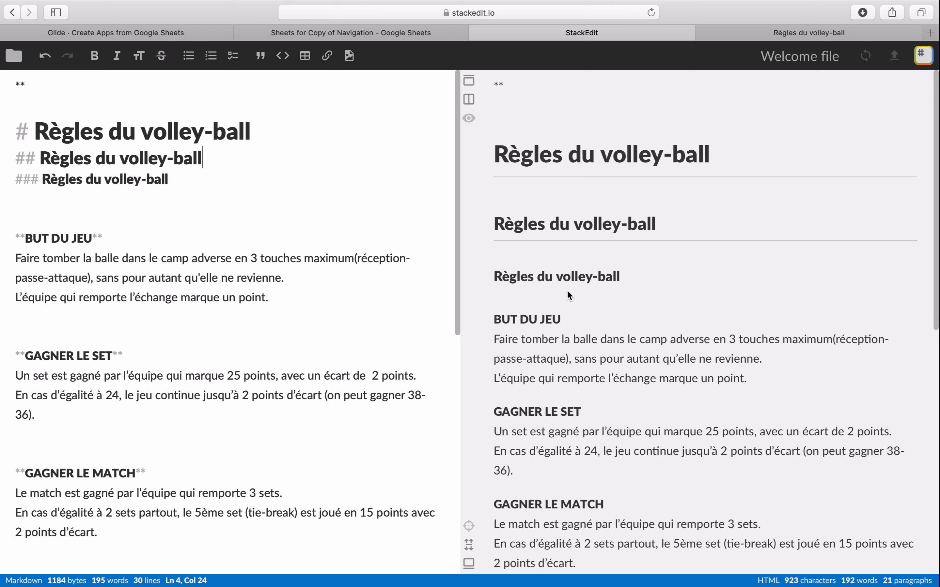
- Try the Bold format on the already bold BUT DU JEU heading and switch it back
{"action": "double_click", "coordinate": [100, 238]}
{"action": "left_click_drag", "start_coordinate": [72, 239], "coordinate": [8, 238]}
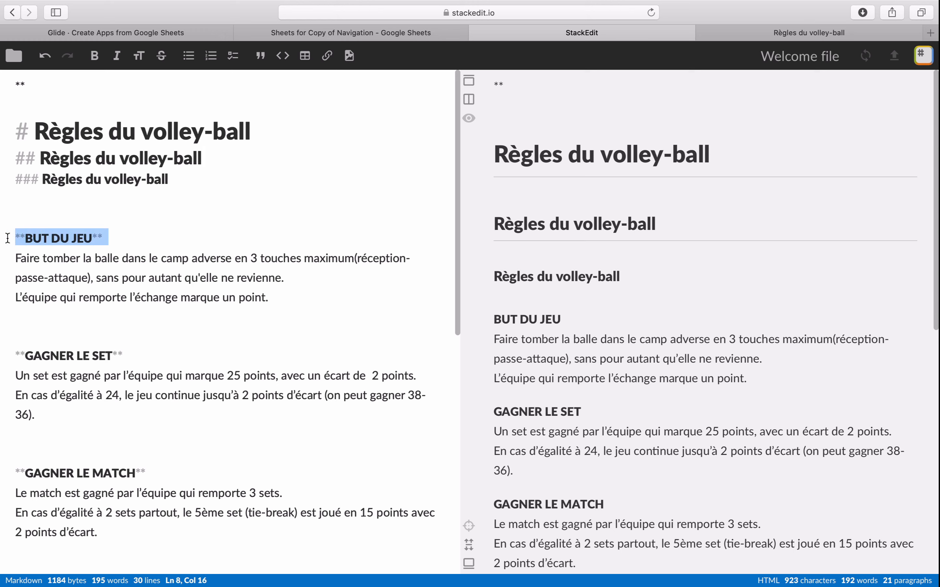
{"action": "left_click", "coordinate": [95, 61]}
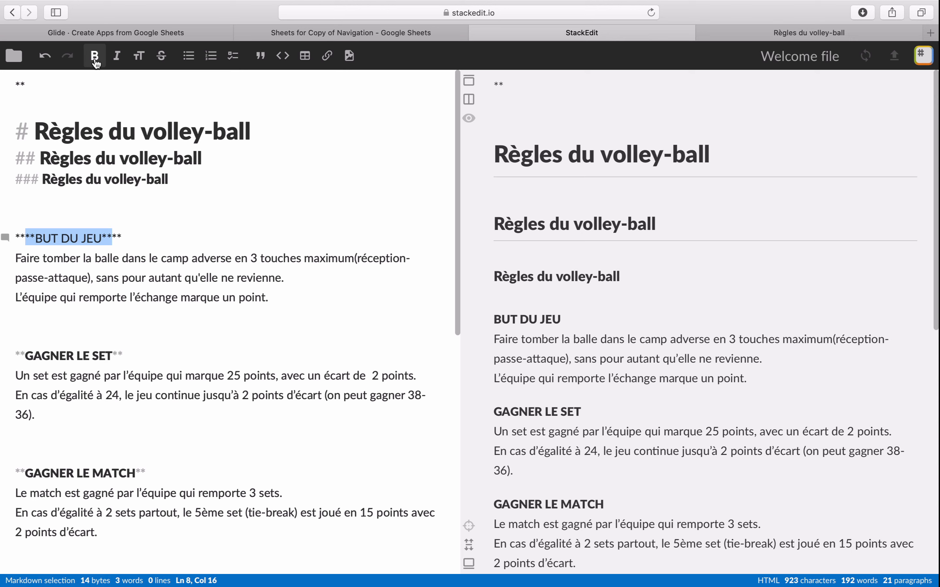
{"action": "left_click", "coordinate": [95, 61]}
{"action": "left_click", "coordinate": [117, 243]}
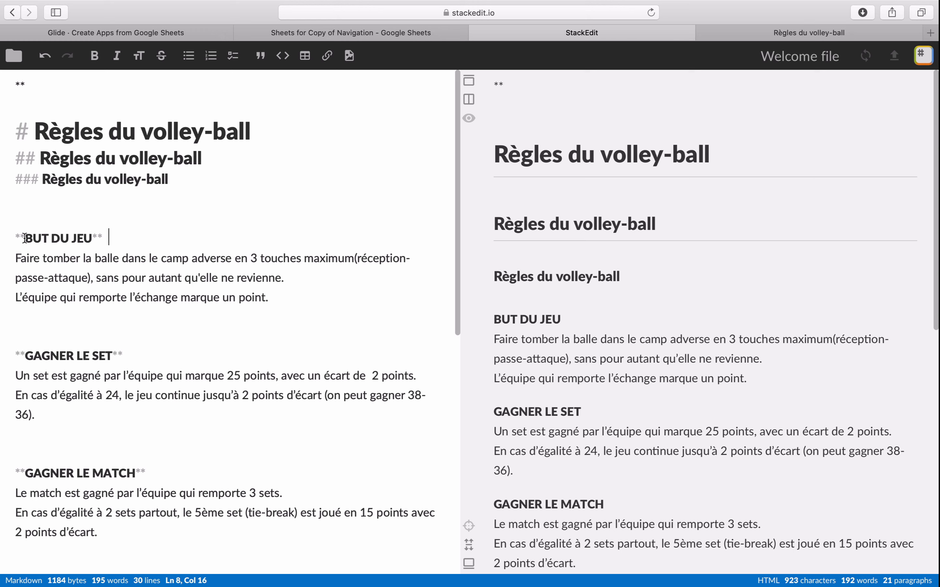
{"action": "left_click_drag", "start_coordinate": [16, 238], "coordinate": [128, 239]}
- Italicize the words "Faire tomber la balle" at the start of the BUT DU JEU section
{"action": "left_click", "coordinate": [48, 258]}
{"action": "left_click_drag", "start_coordinate": [118, 258], "coordinate": [12, 258]}
{"action": "left_click", "coordinate": [119, 60]}
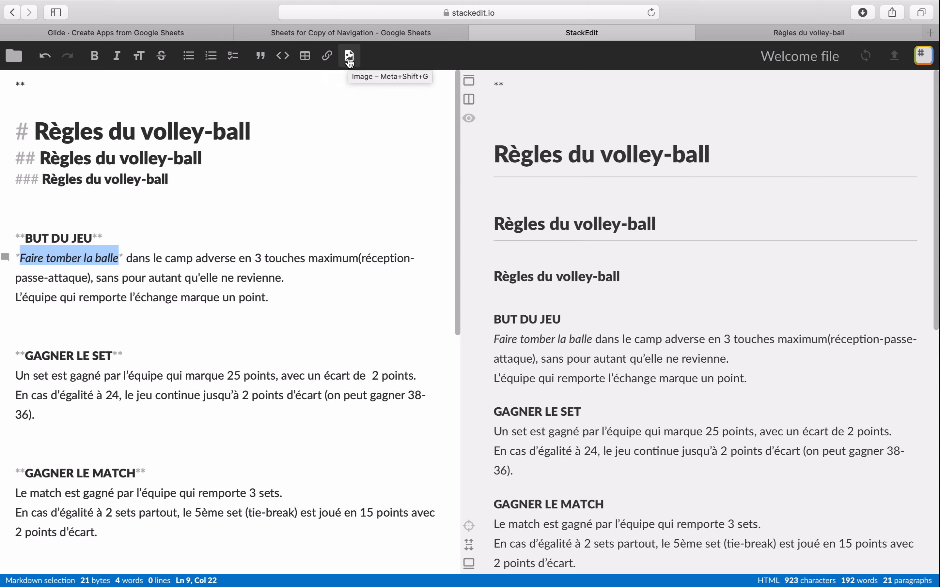
- Format the "Exception : le contre n'est pas compté comme une touche." line under FRAPPES DE BALLE as a bulleted list item
{"action": "left_click", "coordinate": [60, 332]}
{"action": "scroll", "coordinate": [60, 334], "scroll_direction": "down", "scroll_amount": 10}
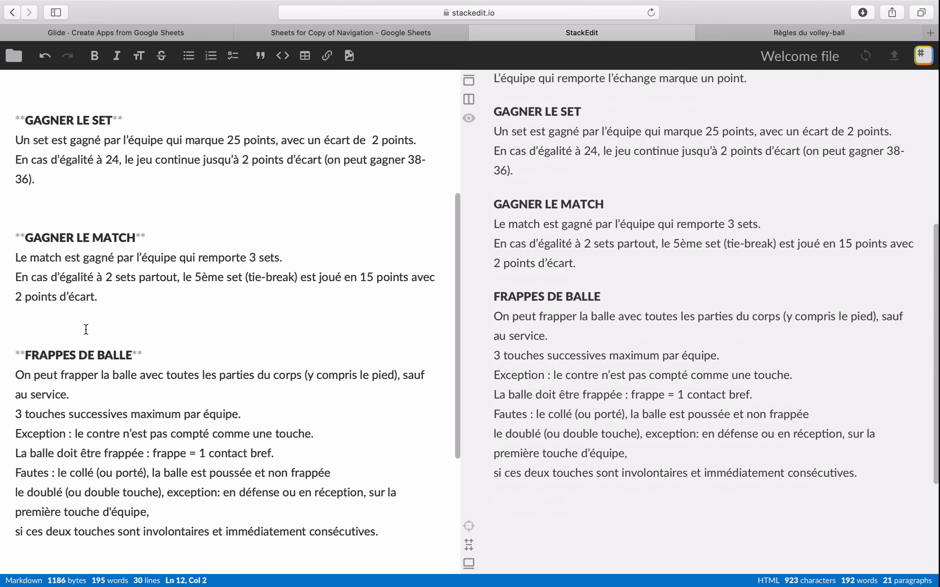
{"action": "scroll", "coordinate": [51, 325], "scroll_direction": "up", "scroll_amount": 1}
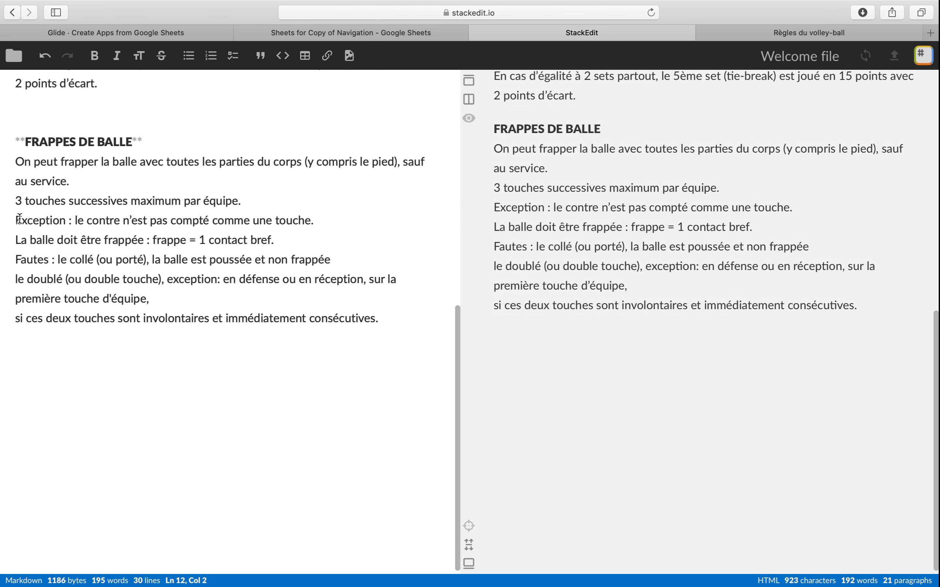
{"action": "left_click_drag", "start_coordinate": [7, 220], "coordinate": [411, 218]}
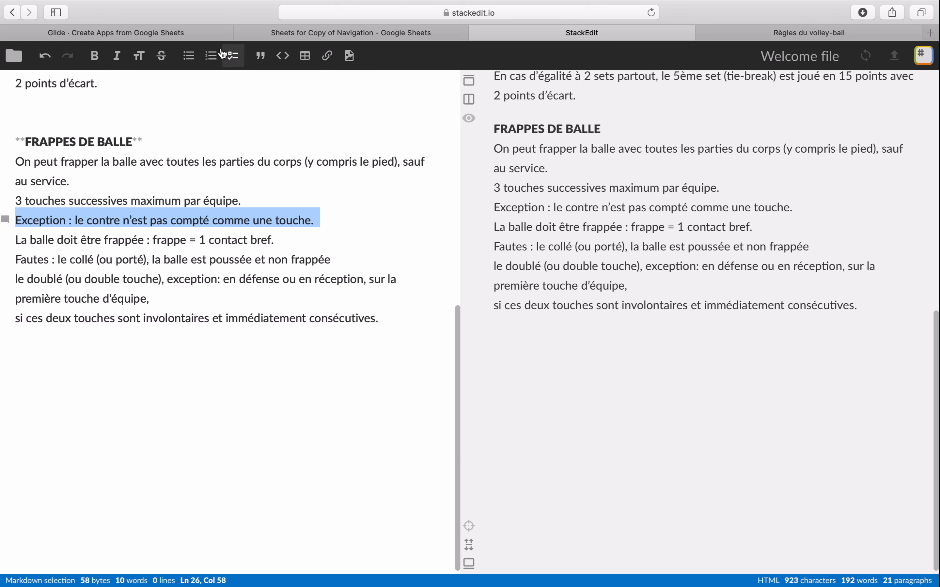
{"action": "left_click", "coordinate": [196, 58]}
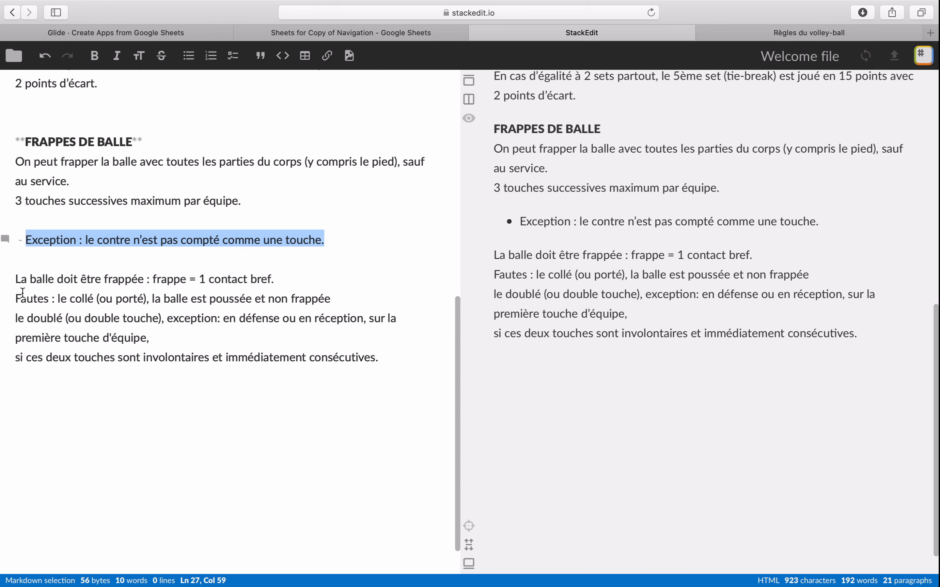
- Apply a numbered list to the "La balle doit être frappée" line and turn the "Fautes" paragraph below into a checklist item
{"action": "left_click_drag", "start_coordinate": [18, 280], "coordinate": [359, 275]}
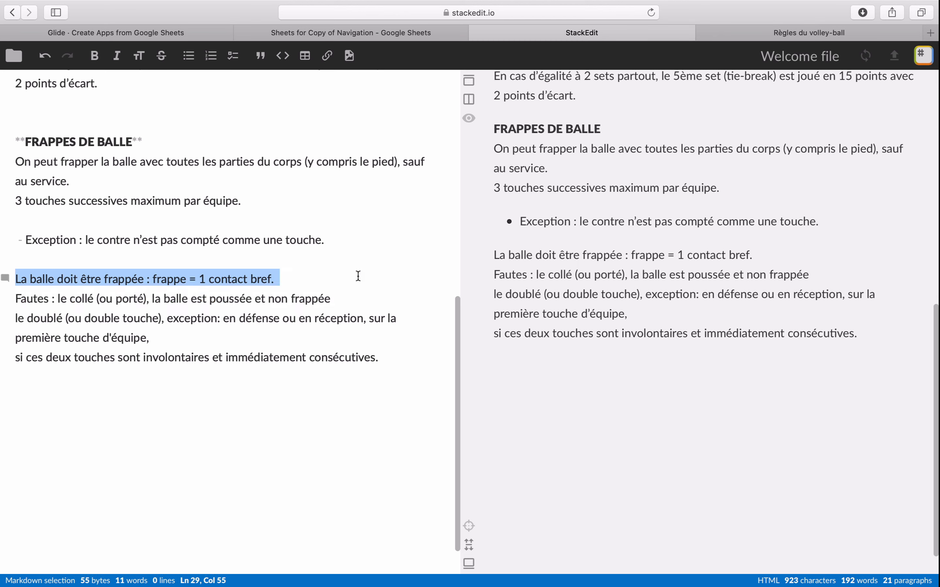
{"action": "left_click", "coordinate": [211, 56]}
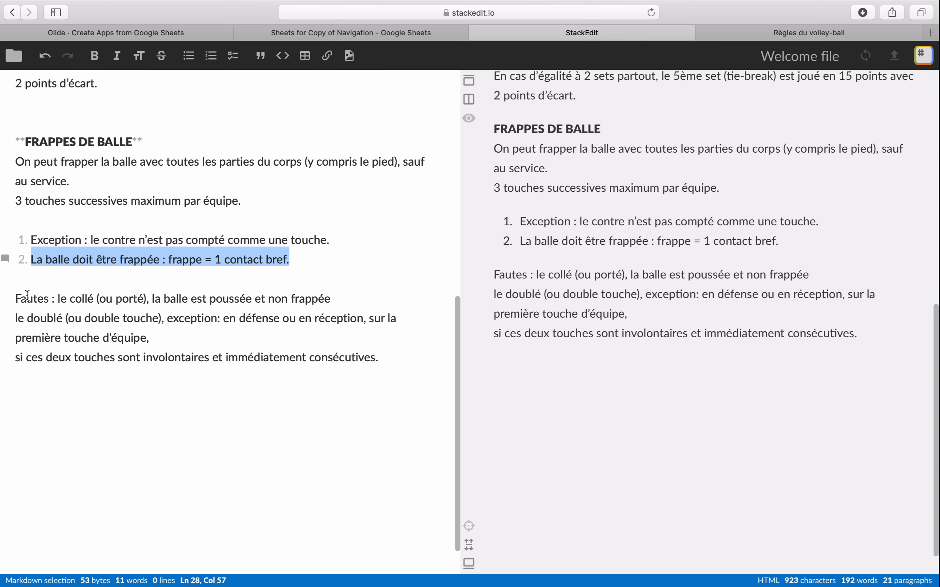
{"action": "left_click_drag", "start_coordinate": [13, 296], "coordinate": [405, 349]}
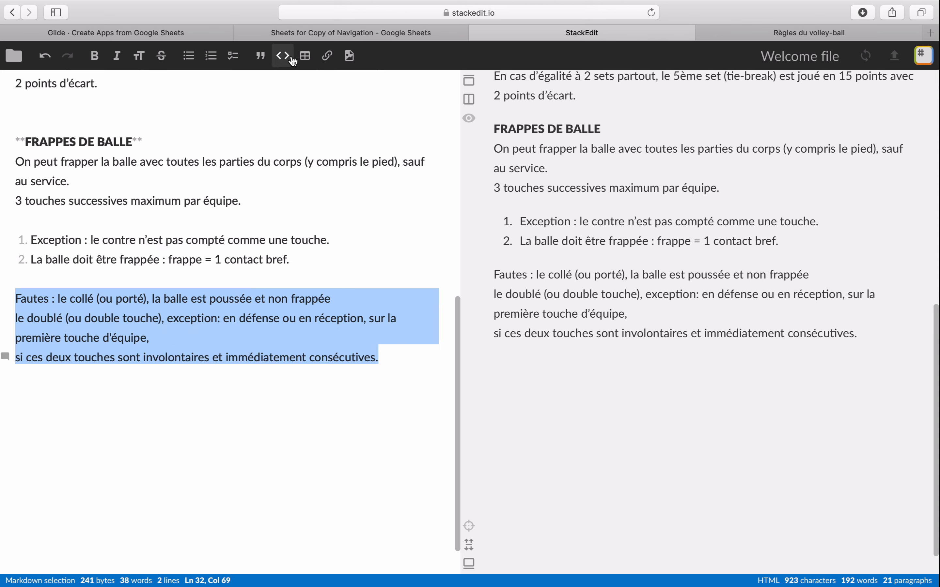
{"action": "left_click", "coordinate": [232, 55]}
{"action": "left_click", "coordinate": [274, 382]}
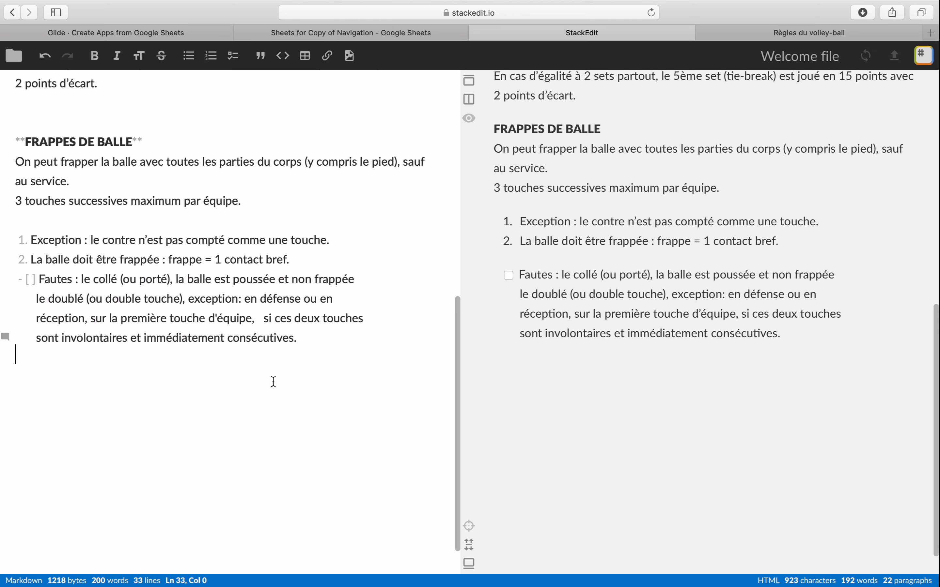
- Tick and untick the checkbox of the "Fautes" item in the preview
{"action": "left_click", "coordinate": [508, 276]}
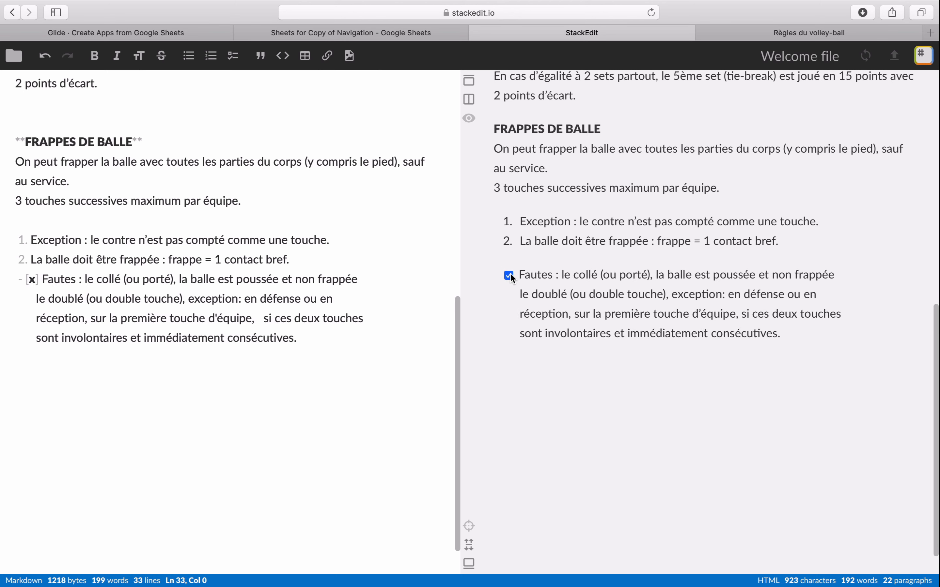
{"action": "left_click", "coordinate": [509, 275]}
{"action": "left_click", "coordinate": [509, 275]}
{"action": "left_click", "coordinate": [508, 276]}
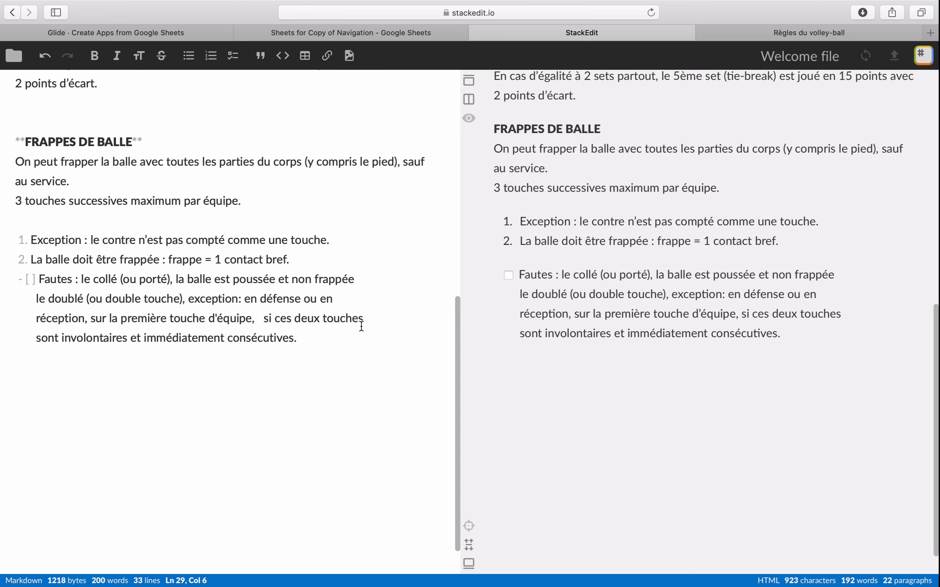
- Copy the Markdown text from the level-one heading to the end and replace the row 2 Rich Text cell in Google Sheets with it
{"action": "left_click", "coordinate": [334, 329]}
{"action": "scroll", "coordinate": [582, 289], "scroll_direction": "up", "scroll_amount": 10}
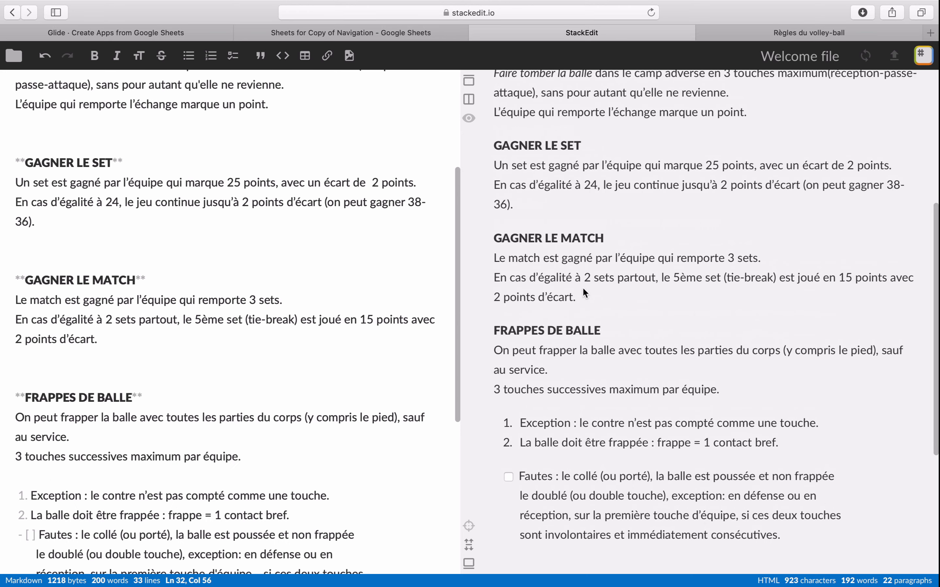
{"action": "scroll", "coordinate": [582, 290], "scroll_direction": "down", "scroll_amount": 11}
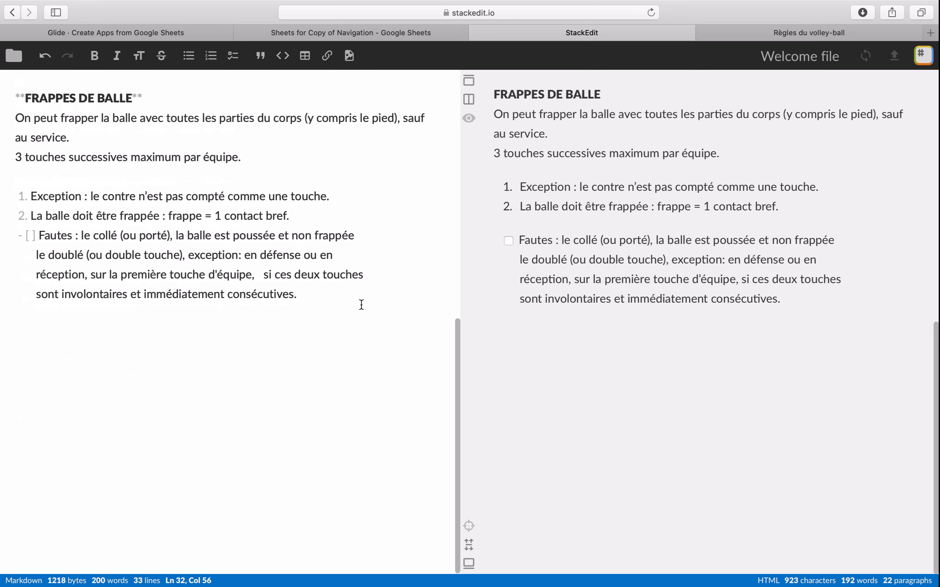
{"action": "left_click_drag", "start_coordinate": [360, 304], "coordinate": [40, 107]}
{"action": "key", "text": "super+c"}
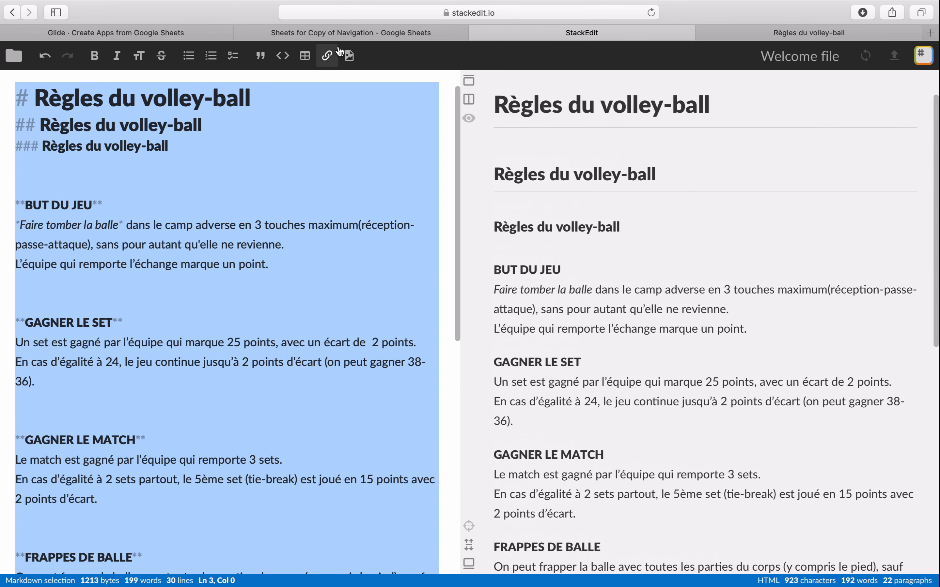
{"action": "left_click", "coordinate": [340, 32]}
{"action": "double_click", "coordinate": [338, 161]}
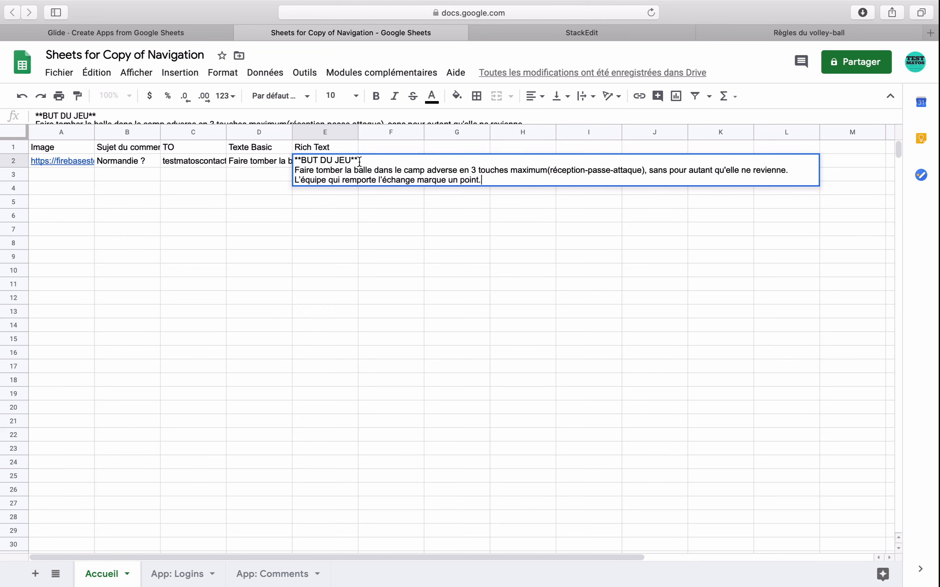
{"action": "key", "text": "super+a"}
{"action": "key", "text": "BackSpace"}
{"action": "key", "text": "super+v"}
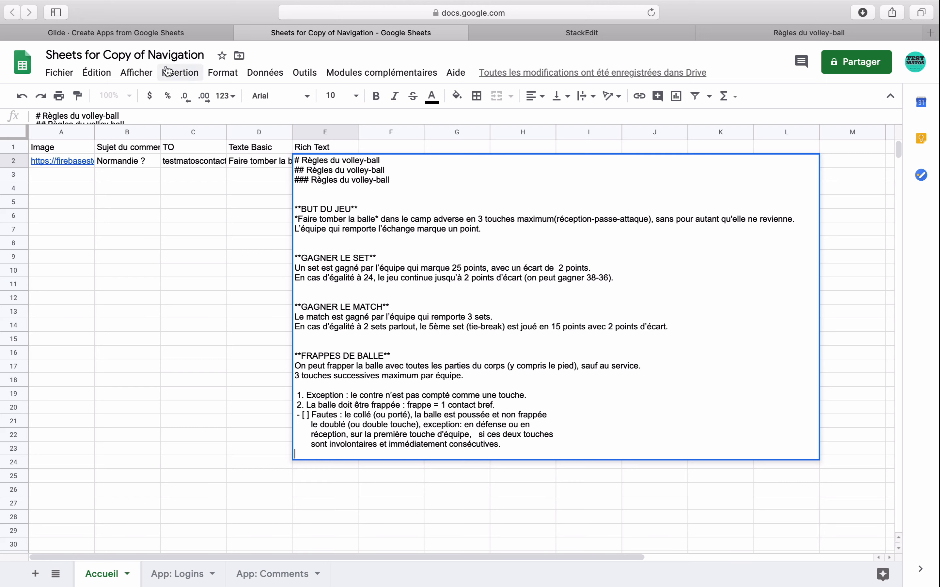
{"action": "left_click", "coordinate": [192, 189]}
- Switch to Glide, reload the sheet data and review the formatted rules in the app preview
{"action": "left_click", "coordinate": [172, 35]}
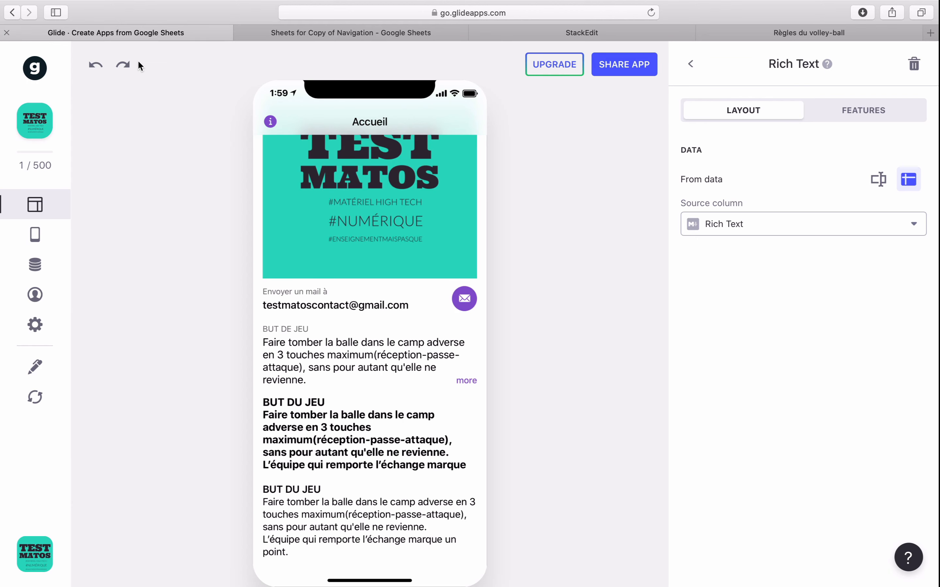
{"action": "left_click", "coordinate": [35, 397]}
{"action": "scroll", "coordinate": [367, 476], "scroll_direction": "down", "scroll_amount": 10}
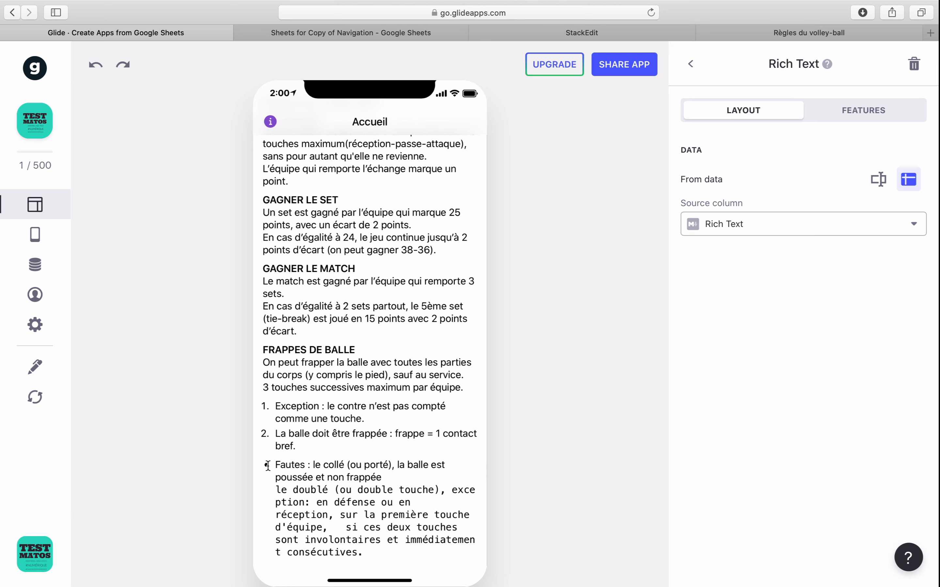
{"action": "left_click", "coordinate": [331, 31]}
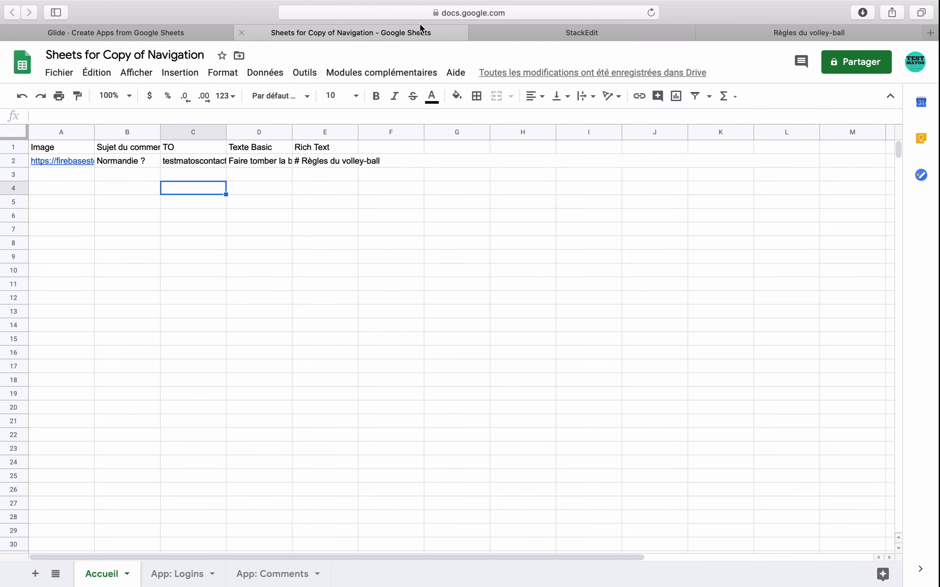
{"action": "left_click", "coordinate": [504, 31]}
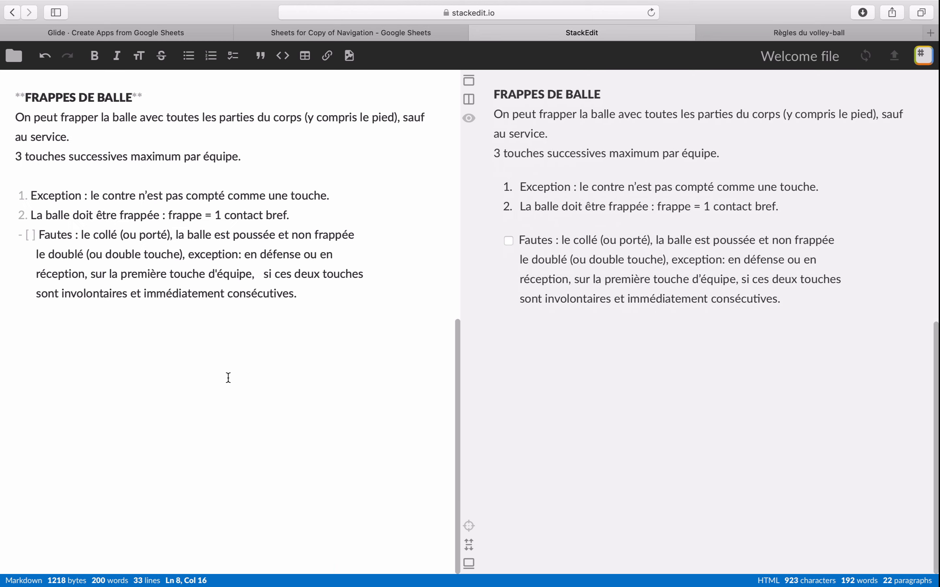
{"action": "scroll", "coordinate": [228, 378], "scroll_direction": "up", "scroll_amount": 6}
{"action": "scroll", "coordinate": [228, 378], "scroll_direction": "down", "scroll_amount": 6}
{"action": "left_click", "coordinate": [251, 345]}
{"action": "key", "text": "Return"}
{"action": "left_click", "coordinate": [326, 56]}
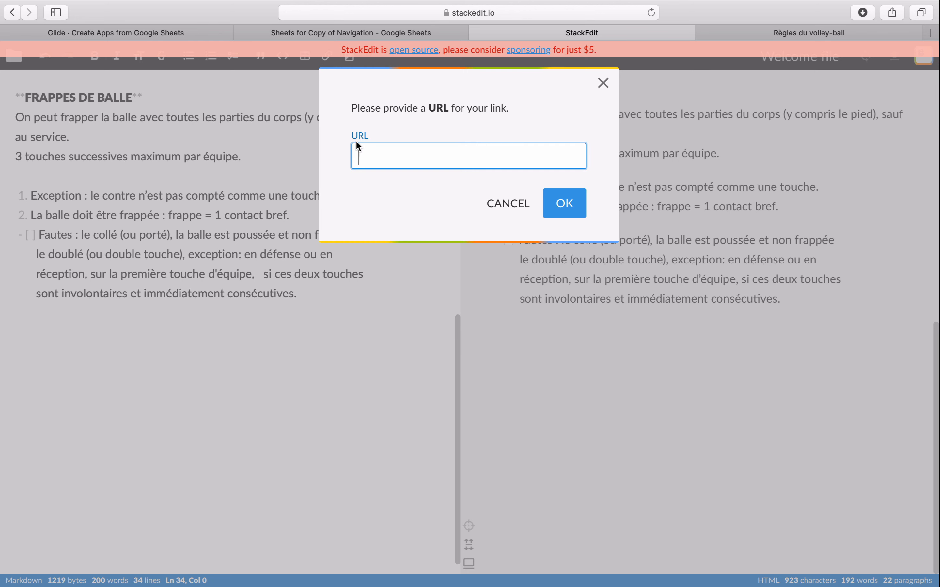
{"action": "type", "text": "http://youtube"}
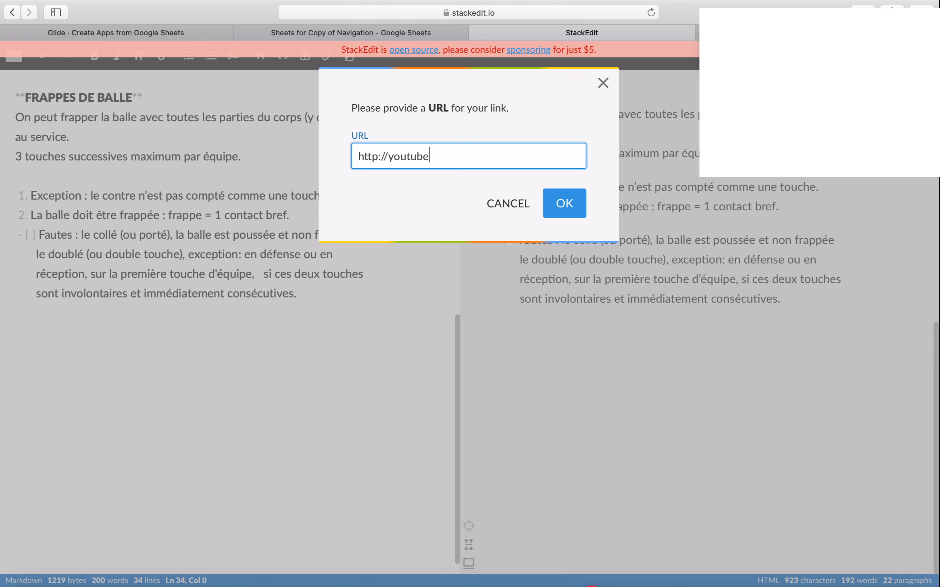
{"action": "type", "text": ".com"}
{"action": "key", "text": "Return"}
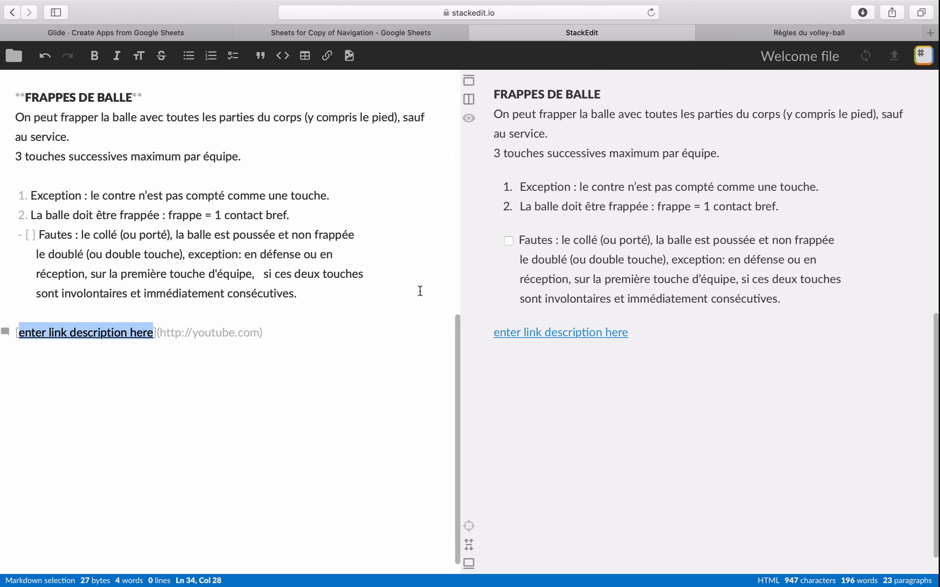
- Replace the link's placeholder description with "Lien vers Youtube"
{"action": "left_click", "coordinate": [397, 372]}
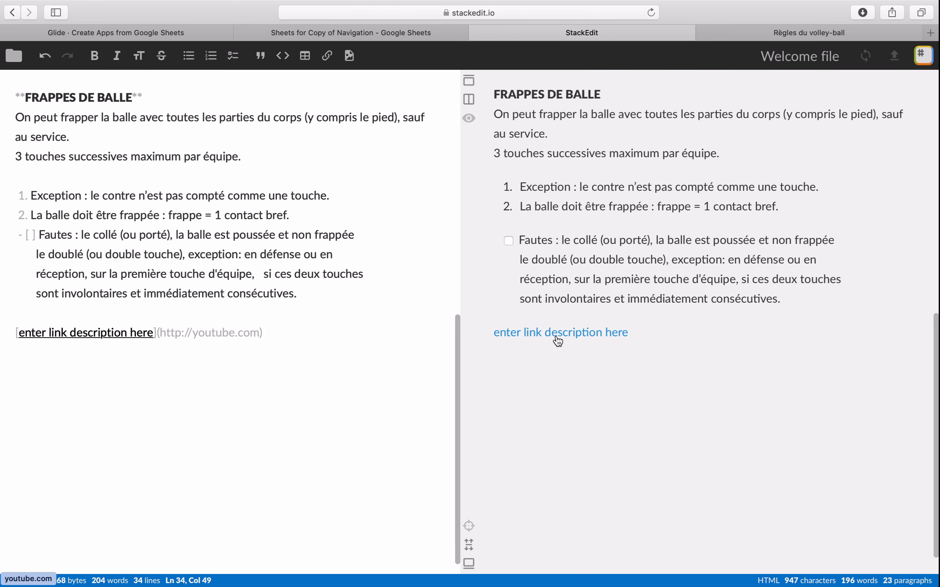
{"action": "left_click", "coordinate": [21, 334]}
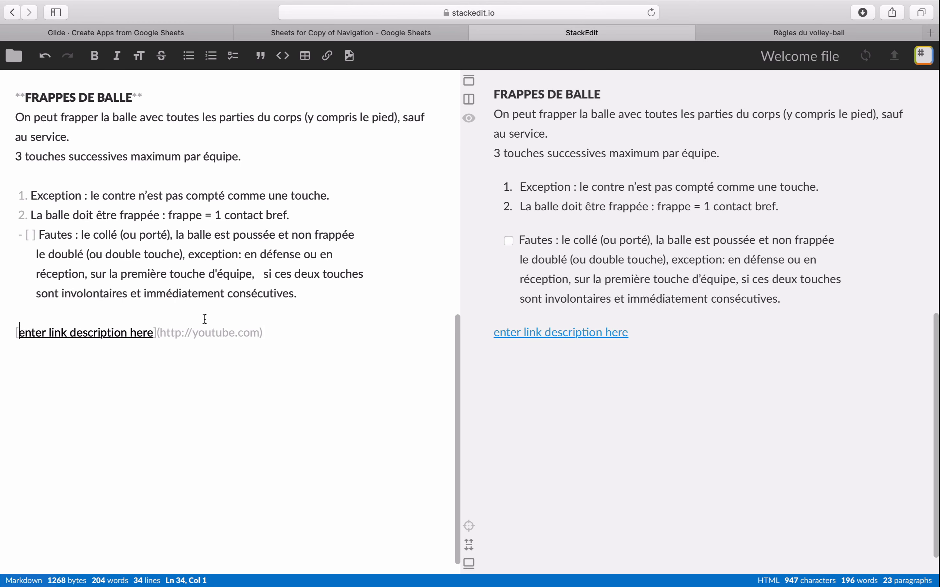
{"action": "key", "text": "shift+Right"}
{"action": "key", "text": "shift+Right"}
{"action": "key", "text": "shift+Right"}
{"action": "key", "text": "shift+Right"}
{"action": "key", "text": "shift+Right"}
{"action": "key", "text": "shift+Right"}
{"action": "key", "text": "shift+Right"}
{"action": "key", "text": "shift+Right"}
{"action": "key", "text": "shift+Right"}
{"action": "key", "text": "shift+Right"}
{"action": "key", "text": "shift+Right"}
{"action": "key", "text": "shift+Right"}
{"action": "key", "text": "shift+Right"}
{"action": "key", "text": "shift+Right"}
{"action": "key", "text": "shift+Right"}
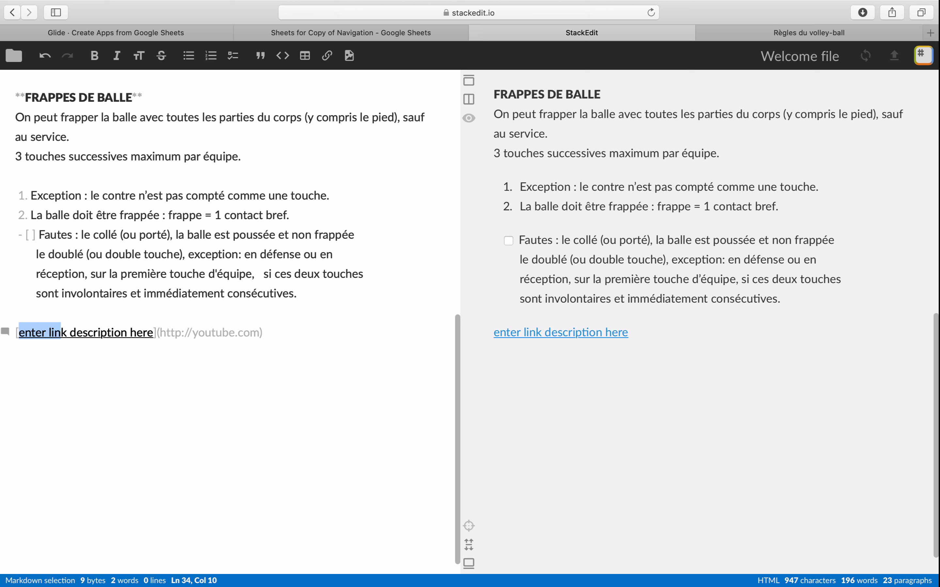
{"action": "key", "text": "shift+Right"}
{"action": "key", "text": "shift+Right"}
{"action": "key", "text": "shift+Right"}
{"action": "key", "text": "shift+Right"}
{"action": "key", "text": "shift+Right"}
{"action": "key", "text": "shift+Right"}
{"action": "key", "text": "shift+Right"}
{"action": "key", "text": "shift+Right"}
{"action": "key", "text": "shift+Right"}
{"action": "key", "text": "shift+Right"}
{"action": "key", "text": "shift+Right"}
{"action": "key", "text": "shift+Right"}
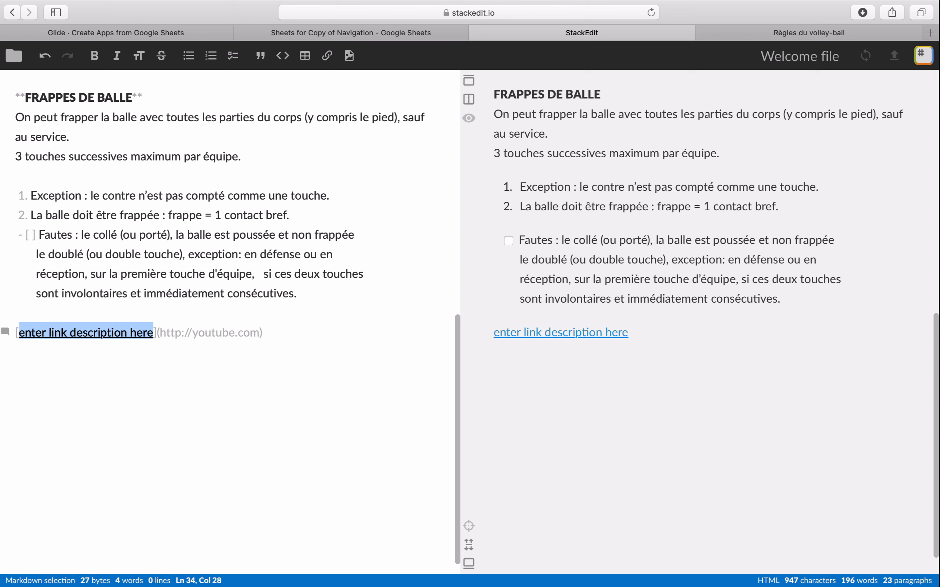
{"action": "key", "text": "BackSpace"}
{"action": "type", "text": "Lien vers Y"}
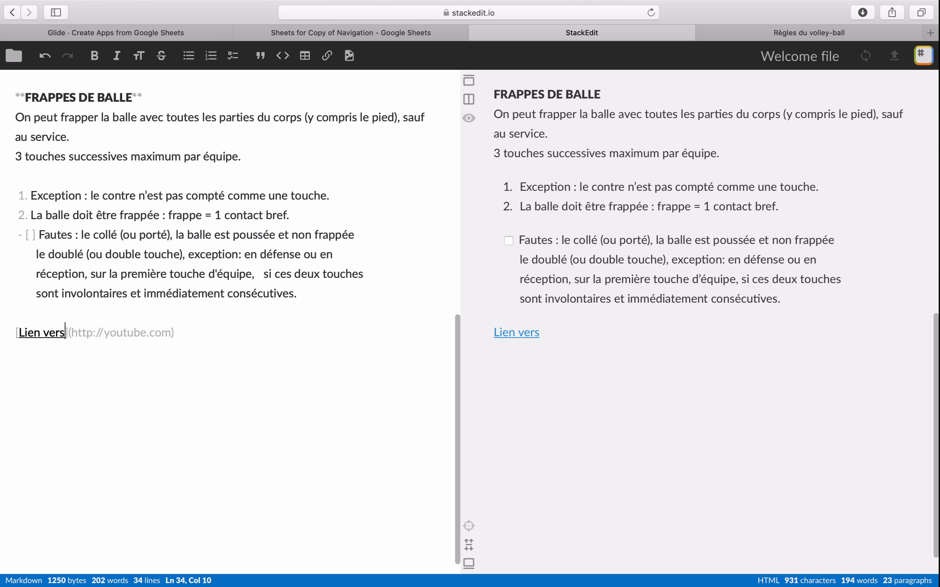
{"action": "type", "text": "outube"}
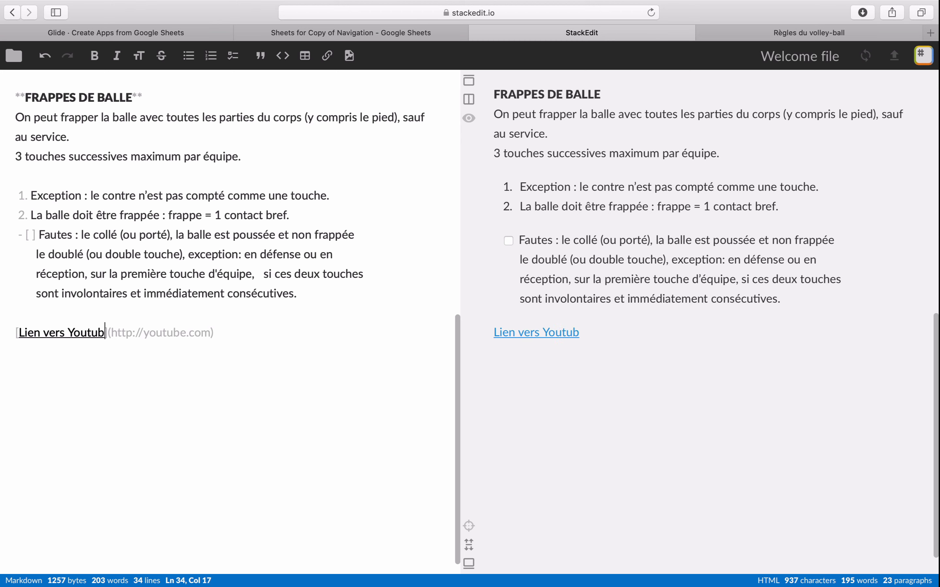
{"action": "left_click", "coordinate": [372, 333]}
{"action": "key", "text": "Return"}
{"action": "key", "text": "Return"}
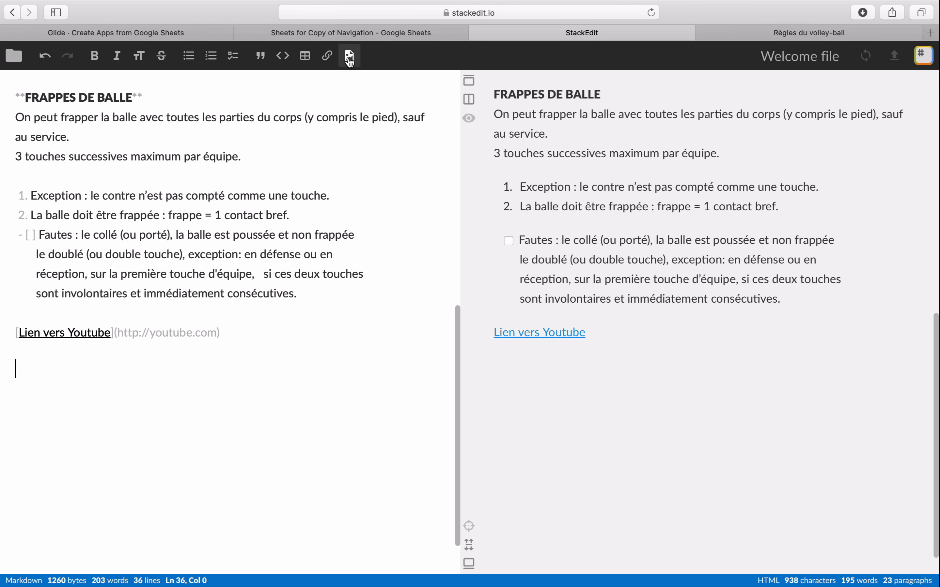
{"action": "left_click", "coordinate": [350, 58]}
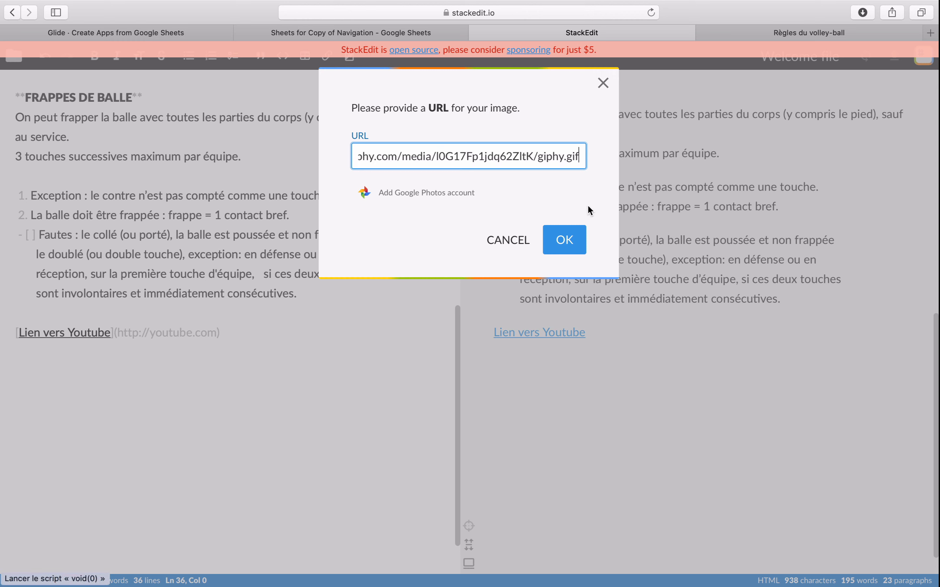
{"action": "left_click", "coordinate": [563, 239]}
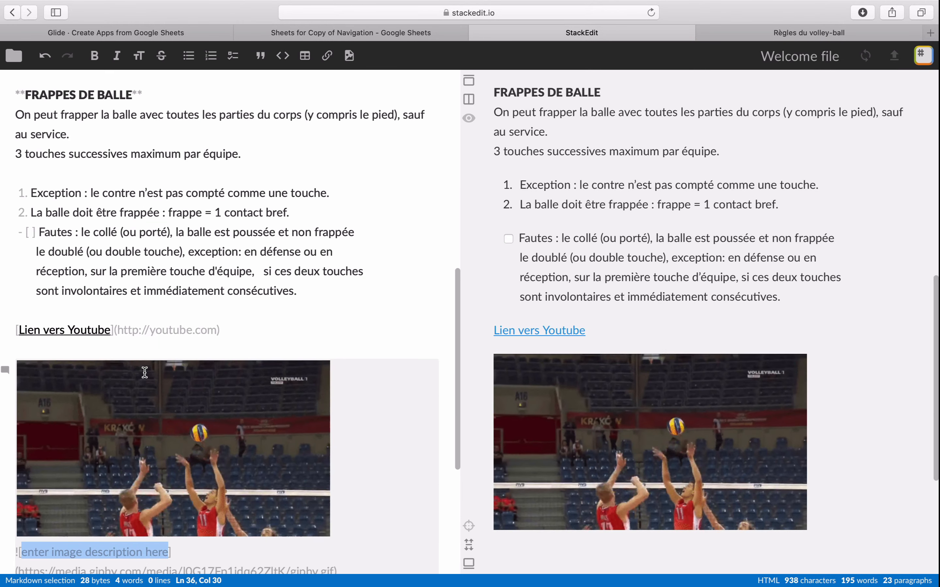
- Replace the image's placeholder description with "Courte avant et BIMMMM" and add a blank line below the image
{"action": "scroll", "coordinate": [155, 369], "scroll_direction": "down", "scroll_amount": 6}
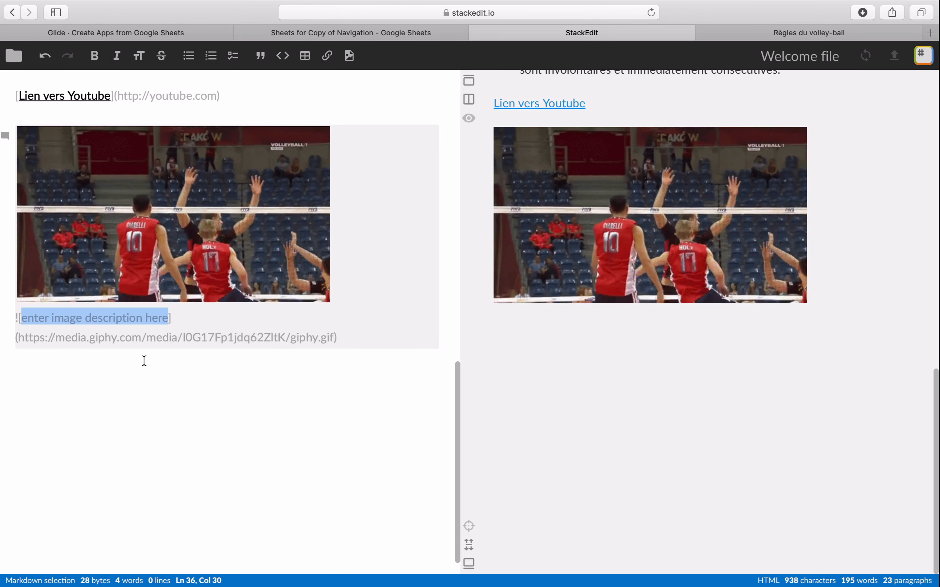
{"action": "type", "text": "C"}
{"action": "type", "text": "ourte avabnt"}
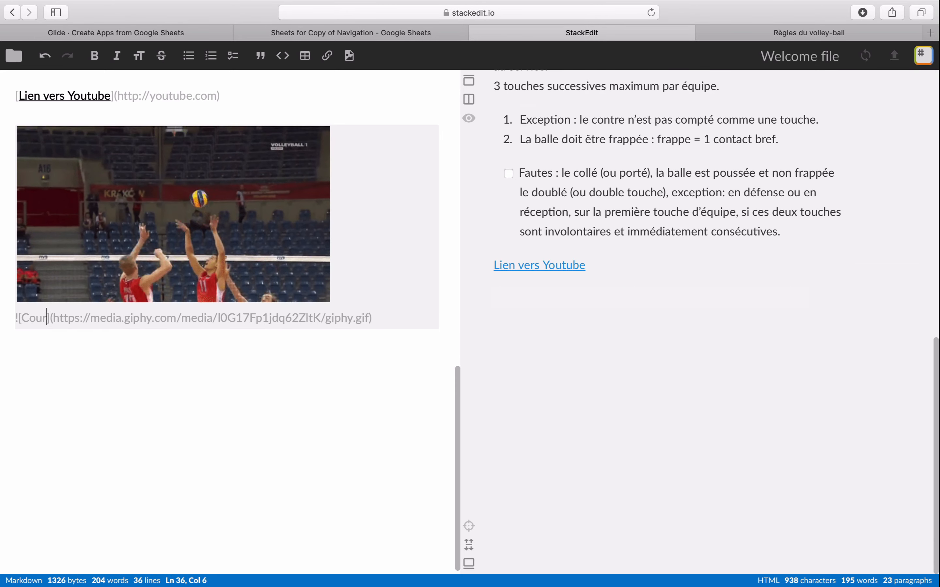
{"action": "key", "text": "BackSpace"}
{"action": "key", "text": "BackSpace"}
{"action": "key", "text": "BackSpace"}
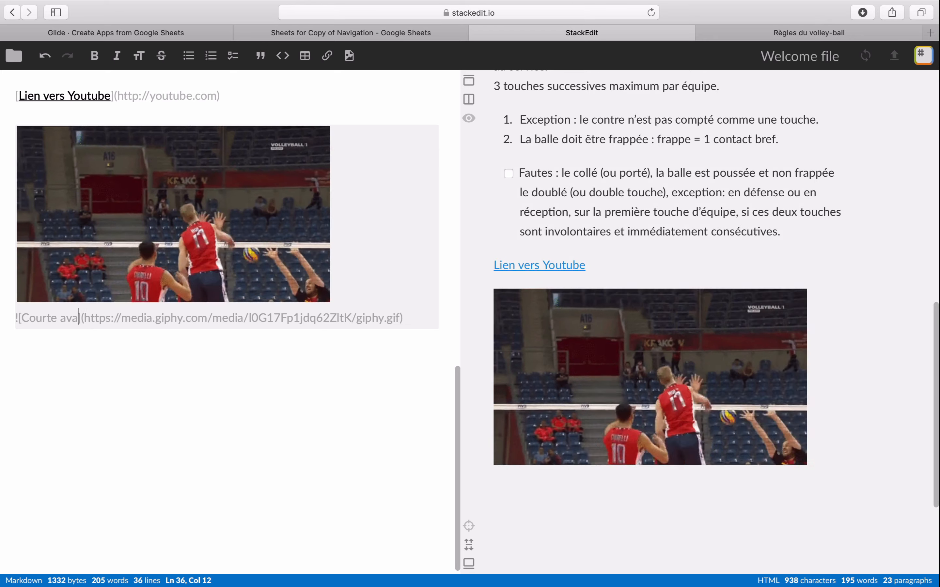
{"action": "type", "text": "nt "}
{"action": "type", "text": "et BIMM"}
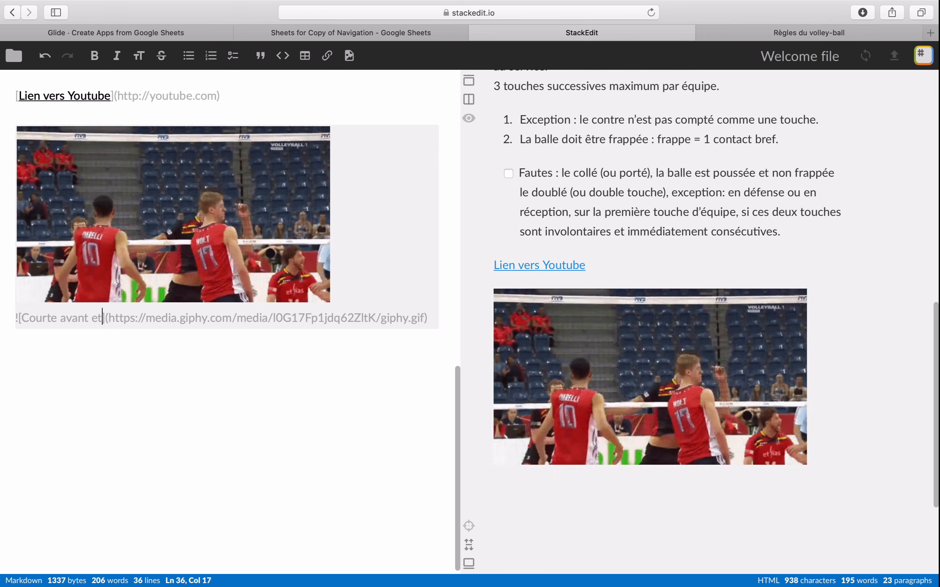
{"action": "type", "text": "MM"}
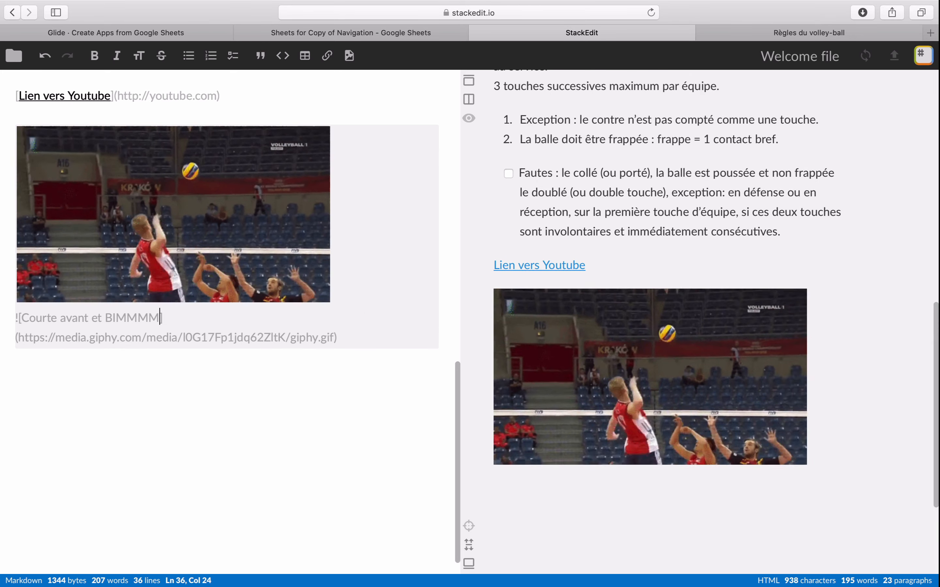
{"action": "left_click", "coordinate": [300, 481]}
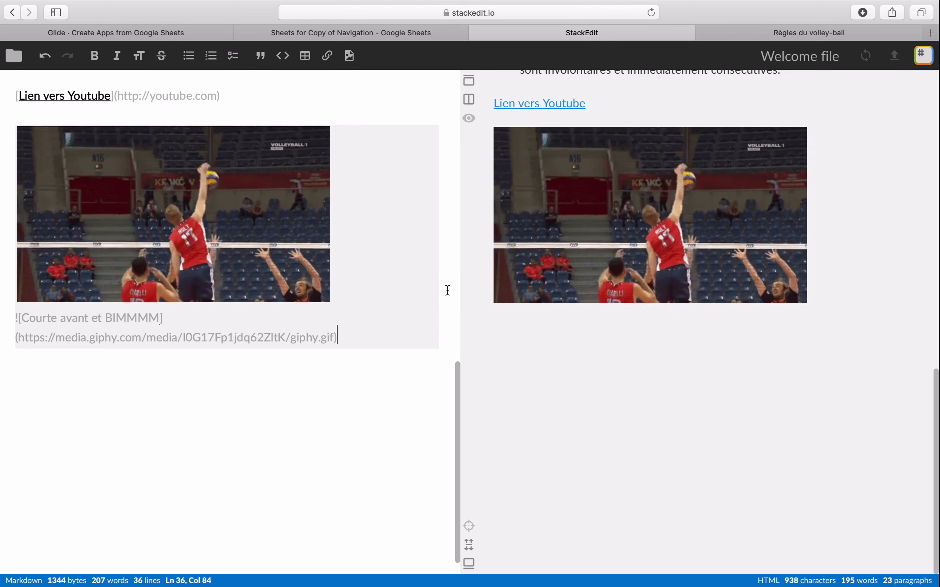
{"action": "key", "text": "Return"}
{"action": "key", "text": "Return"}
- Copy the entire StackEdit document and paste it into cell E2 under Rich Text in the Google Sheet
{"action": "scroll", "coordinate": [451, 268], "scroll_direction": "up", "scroll_amount": 3}
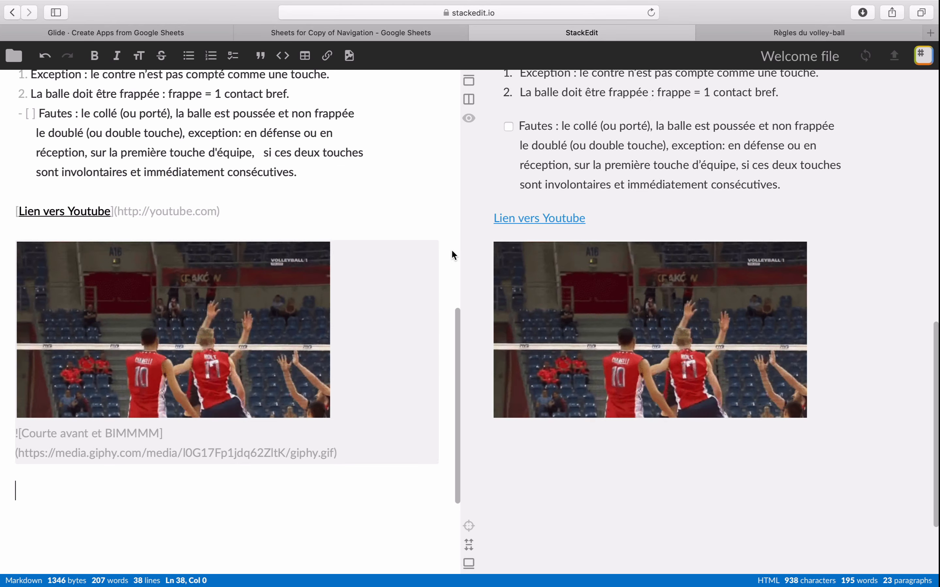
{"action": "scroll", "coordinate": [453, 254], "scroll_direction": "up", "scroll_amount": 5}
{"action": "scroll", "coordinate": [443, 252], "scroll_direction": "down", "scroll_amount": 2}
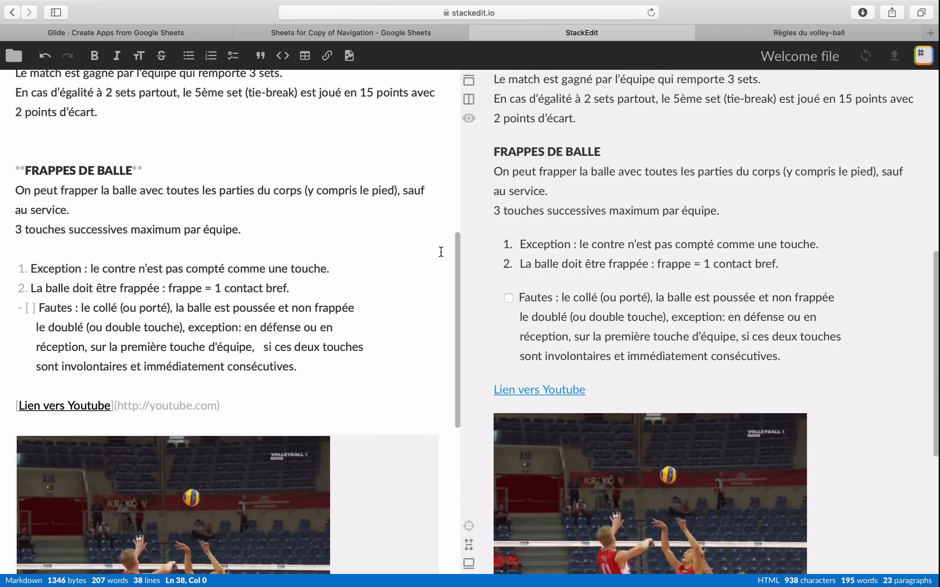
{"action": "key", "text": "super+a"}
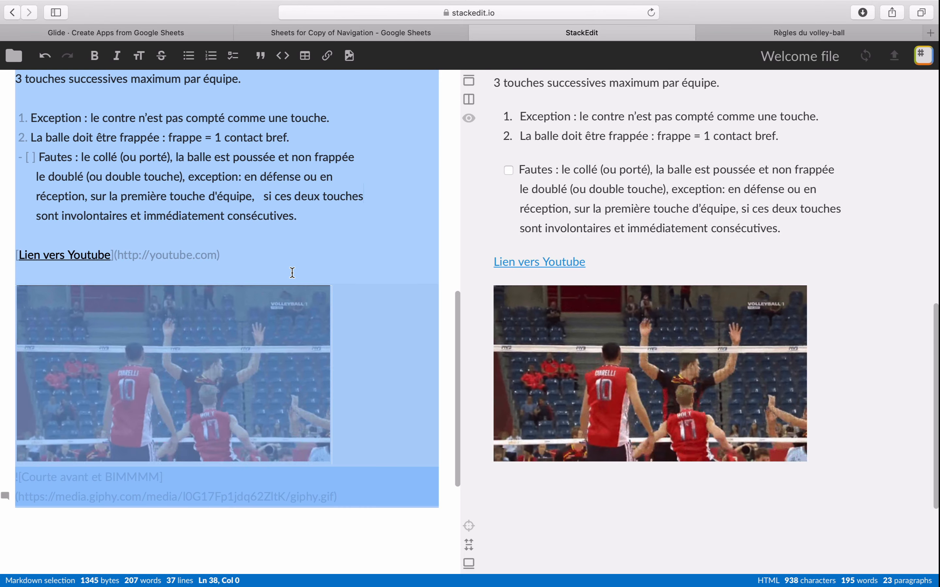
{"action": "key", "text": "super+c"}
{"action": "left_click", "coordinate": [349, 33]}
{"action": "key", "text": "super+v"}
{"action": "left_click", "coordinate": [174, 462]}
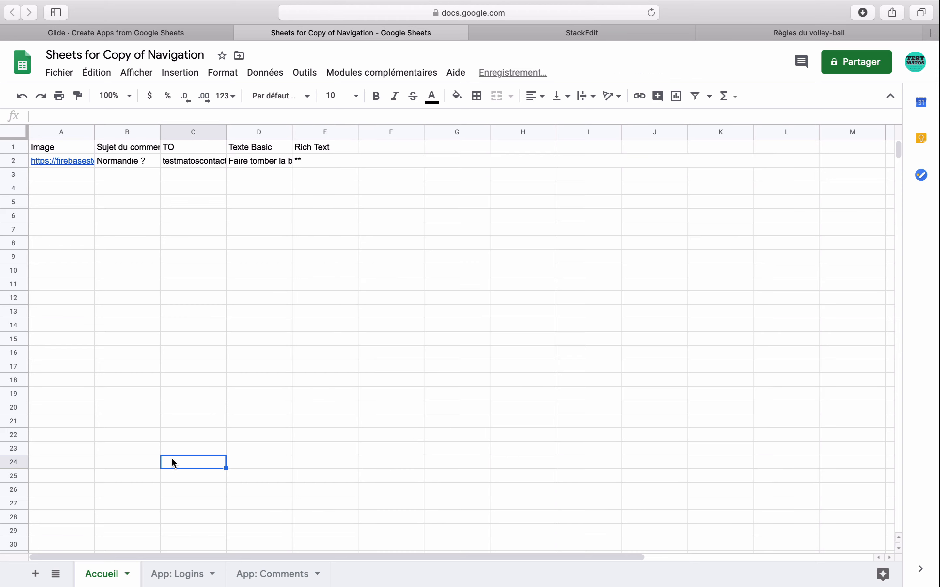
- Switch to Glide, review the link and image in the app preview, and test the "Lien vers Youtube" link before returning to Glide
{"action": "left_click", "coordinate": [225, 32]}
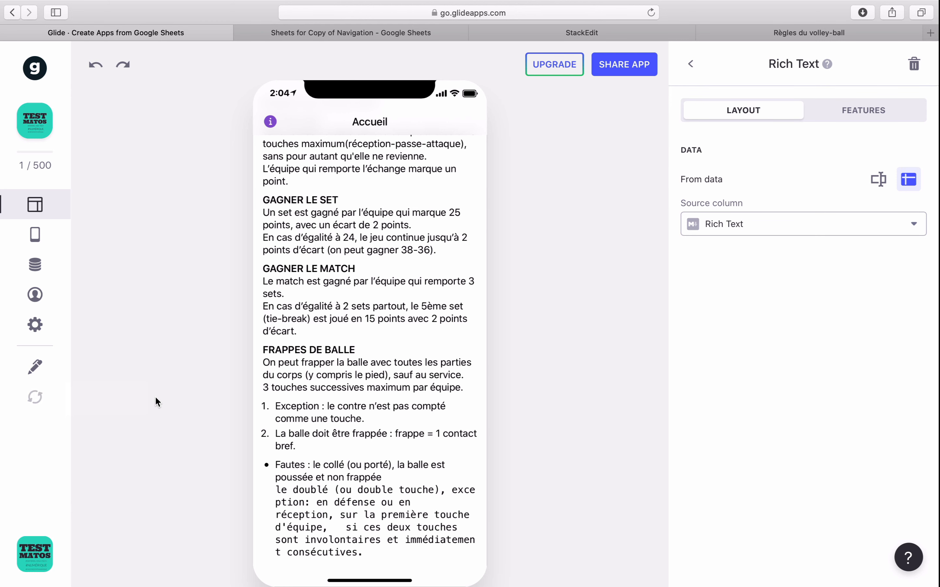
{"action": "scroll", "coordinate": [369, 408], "scroll_direction": "down", "scroll_amount": 4}
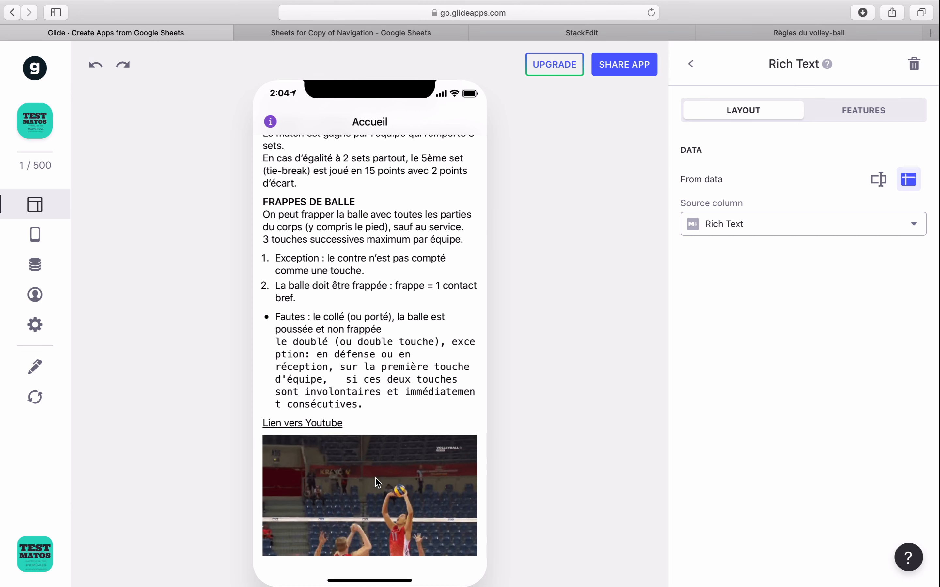
{"action": "left_click", "coordinate": [316, 425]}
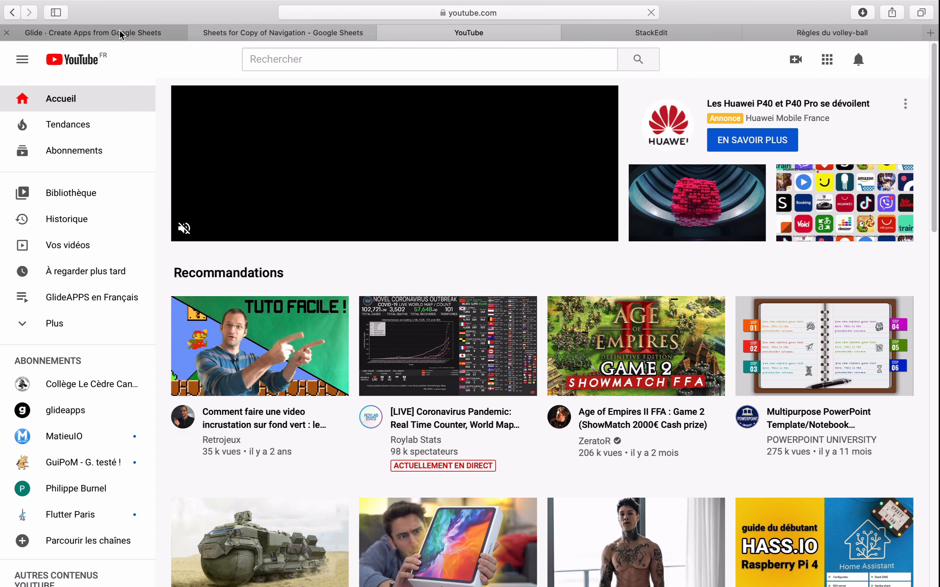
{"action": "left_click", "coordinate": [155, 33]}
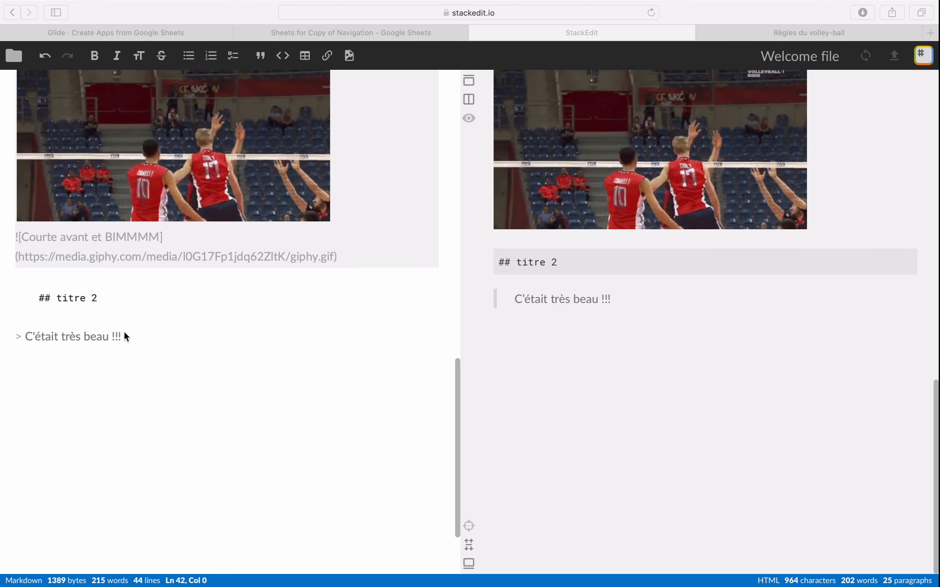
- Add the word "test" in italics, written as *test*, on the line directly below "## titre 2" in StackEdit
{"action": "left_click", "coordinate": [109, 313]}
{"action": "left_click", "coordinate": [112, 301]}
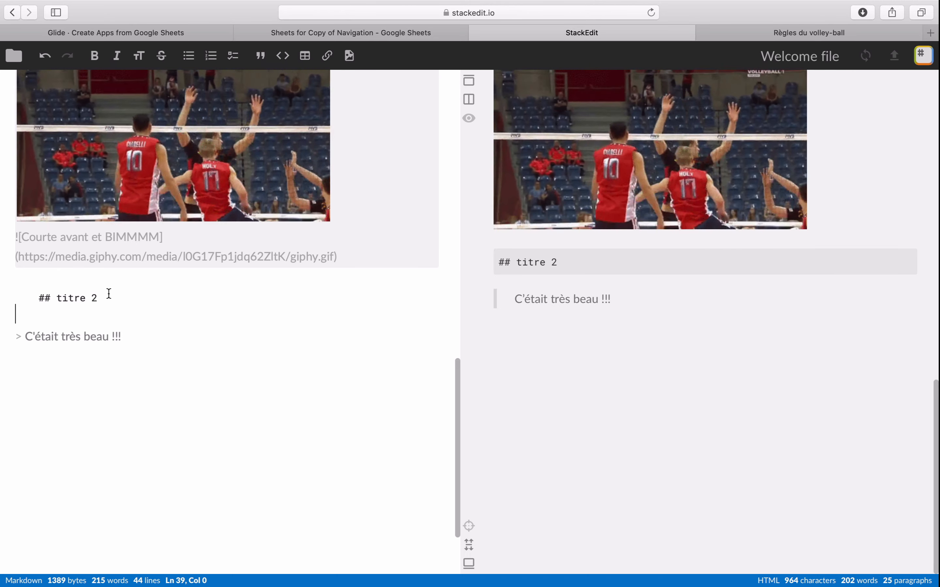
{"action": "type", "text": "*"}
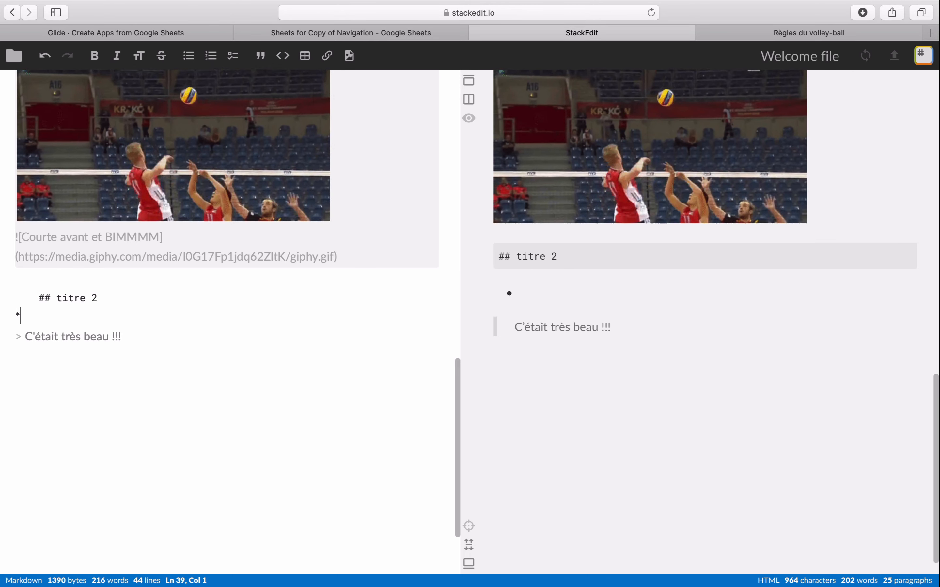
{"action": "type", "text": " test*"}
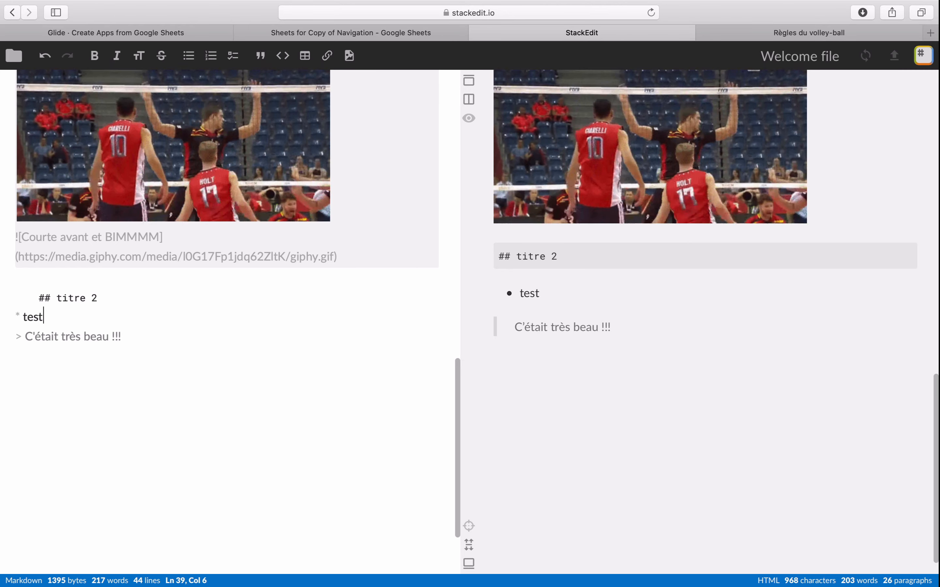
{"action": "key", "text": "Left"}
{"action": "key", "text": "Left"}
{"action": "key", "text": "Left"}
{"action": "key", "text": "Left"}
{"action": "key", "text": "Left"}
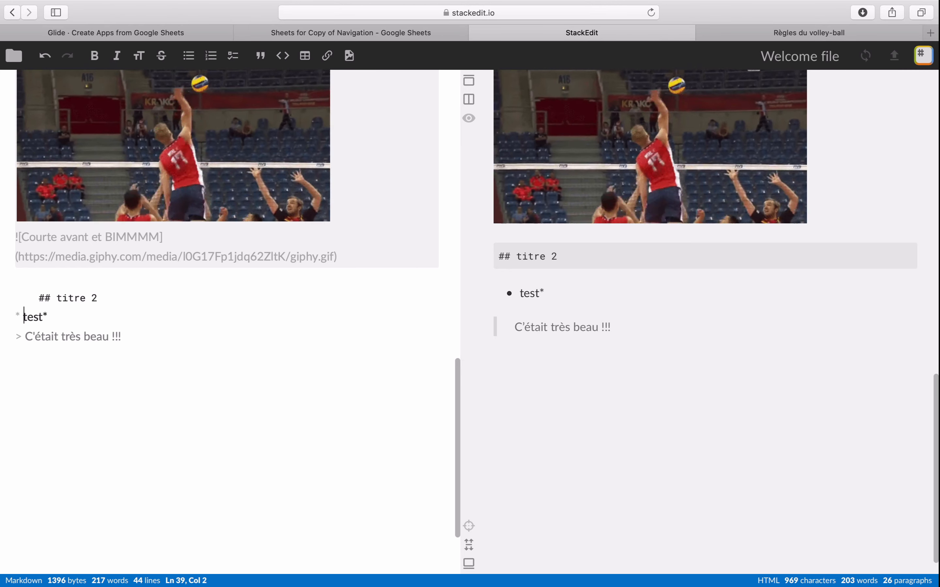
{"action": "key", "text": "BackSpace"}
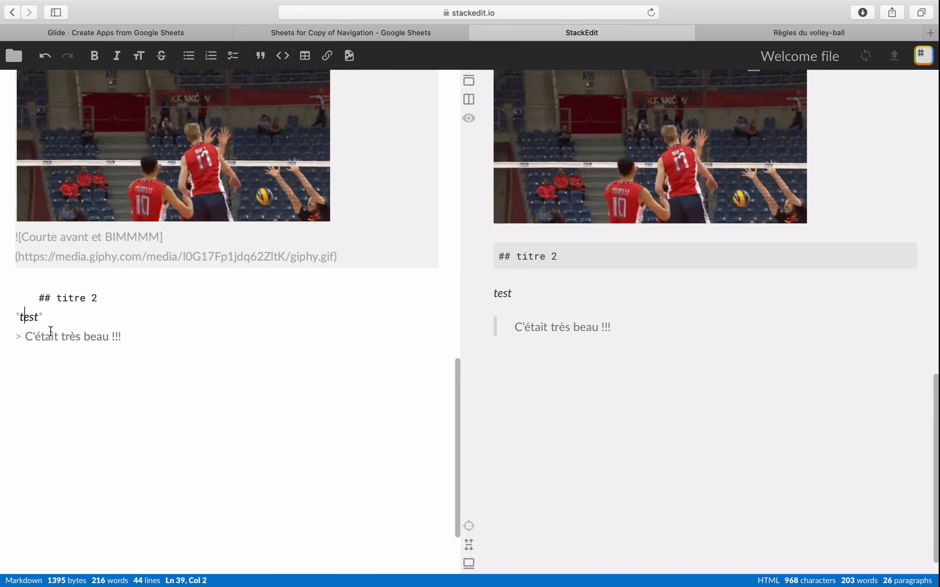
- Format the *test* line as code and inspect it in the rendered preview
{"action": "left_click_drag", "start_coordinate": [45, 318], "coordinate": [6, 316]}
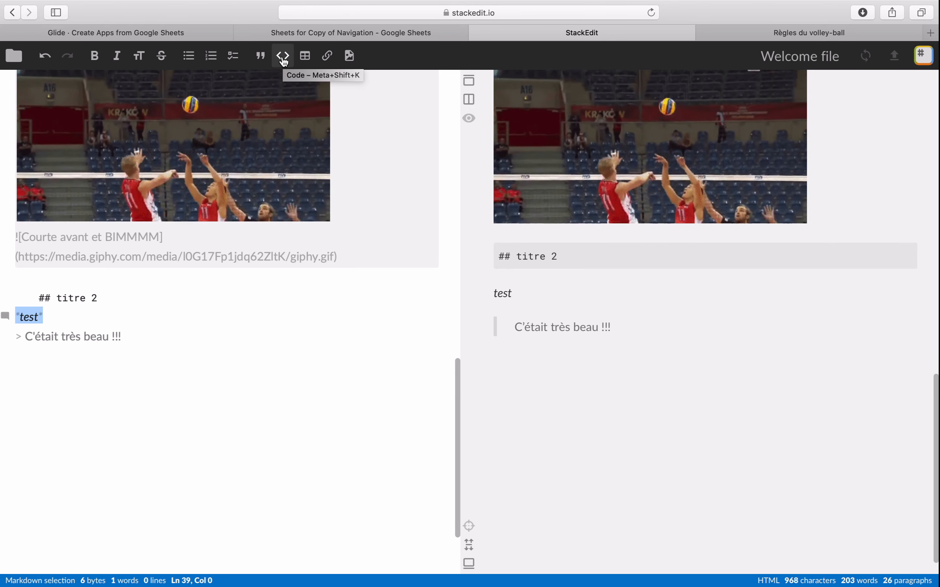
{"action": "left_click", "coordinate": [282, 57]}
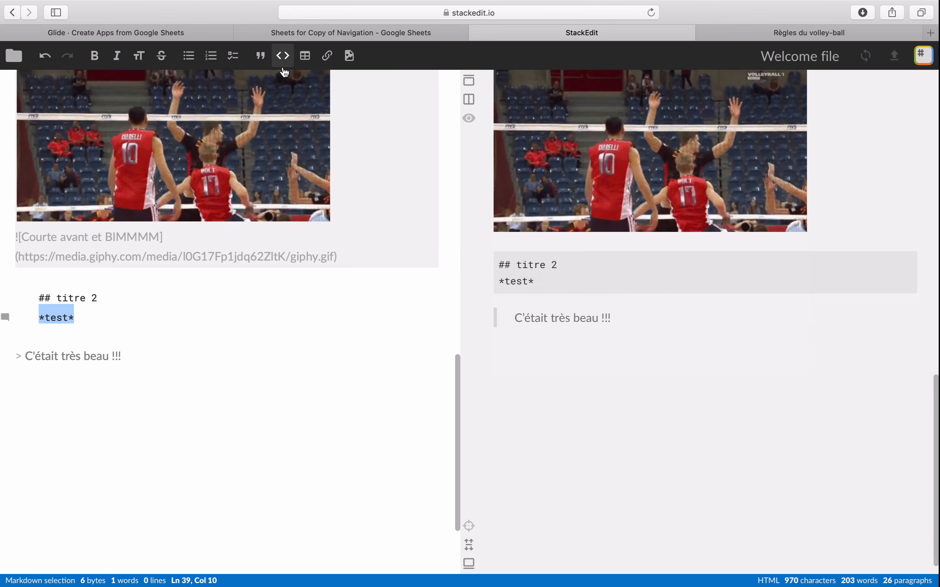
{"action": "left_click_drag", "start_coordinate": [535, 273], "coordinate": [503, 274]}
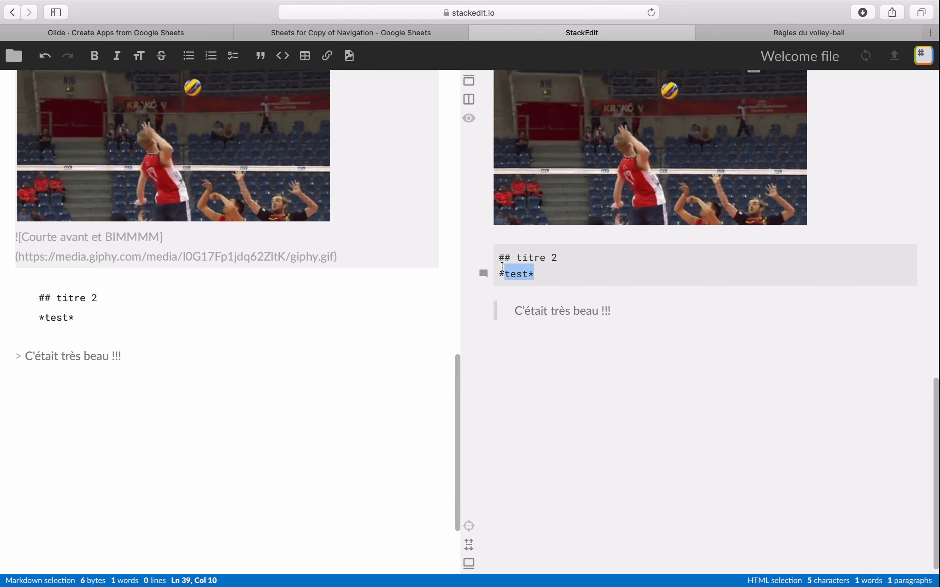
{"action": "left_click", "coordinate": [505, 257]}
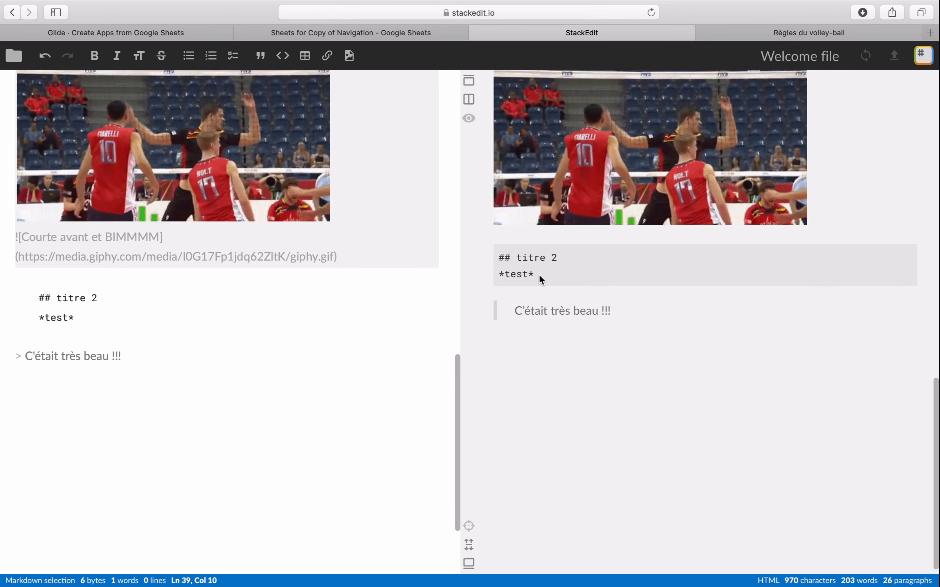
- Insert a table below the quote with headers titre, titre2, titre3 and rows contenu, 12345, abcd and La suite, kfjkdjfkd, fhjkdshjkd
{"action": "scroll", "coordinate": [540, 276], "scroll_direction": "up", "scroll_amount": 5}
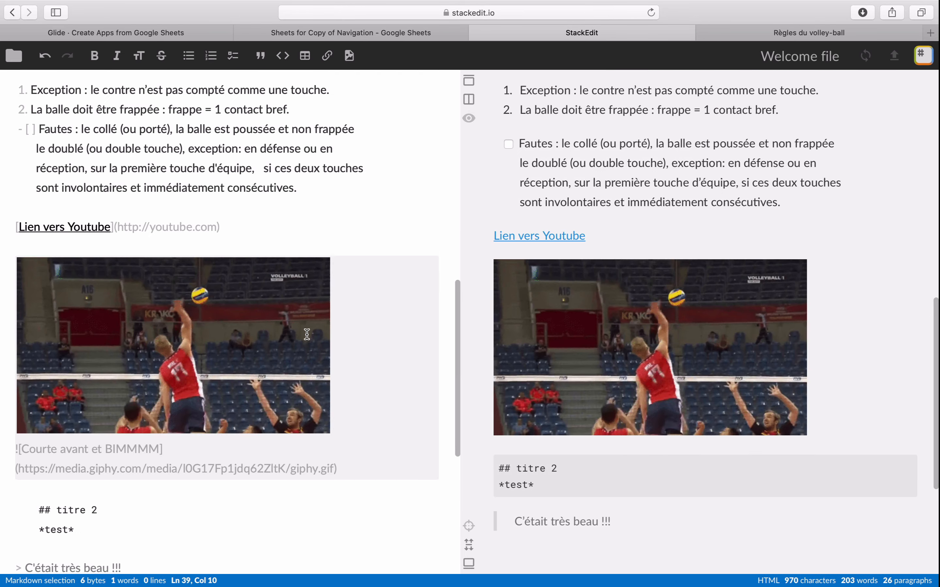
{"action": "scroll", "coordinate": [298, 361], "scroll_direction": "down", "scroll_amount": 8}
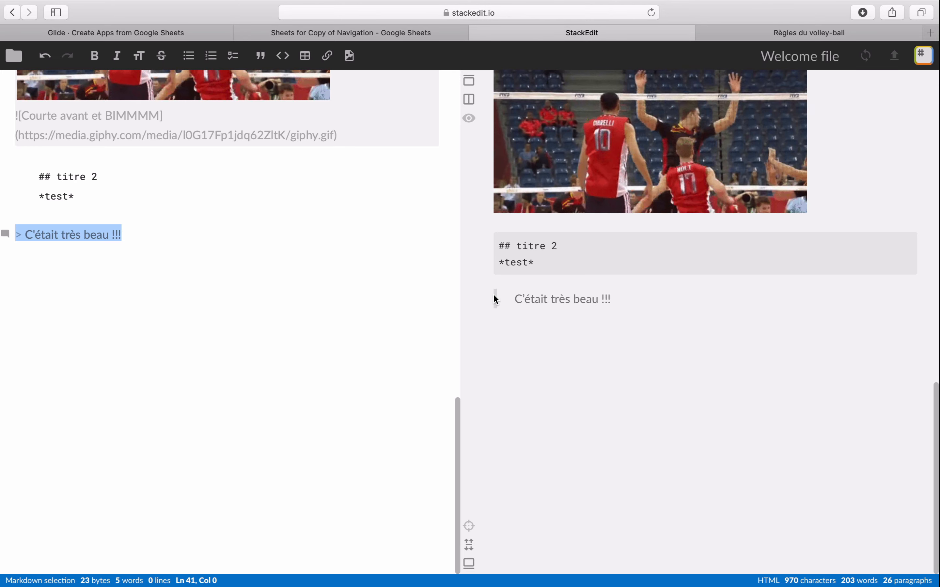
{"action": "left_click", "coordinate": [257, 276]}
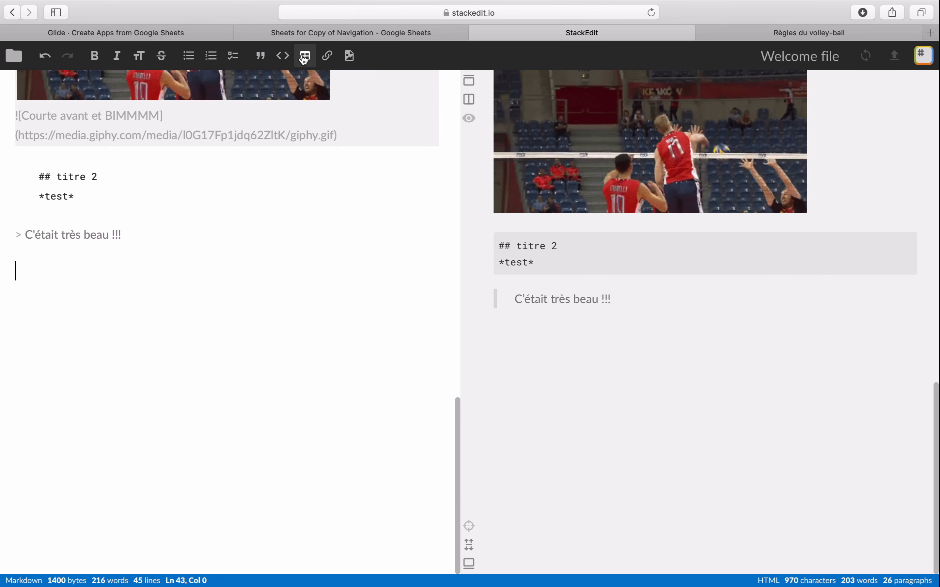
{"action": "left_click", "coordinate": [305, 59]}
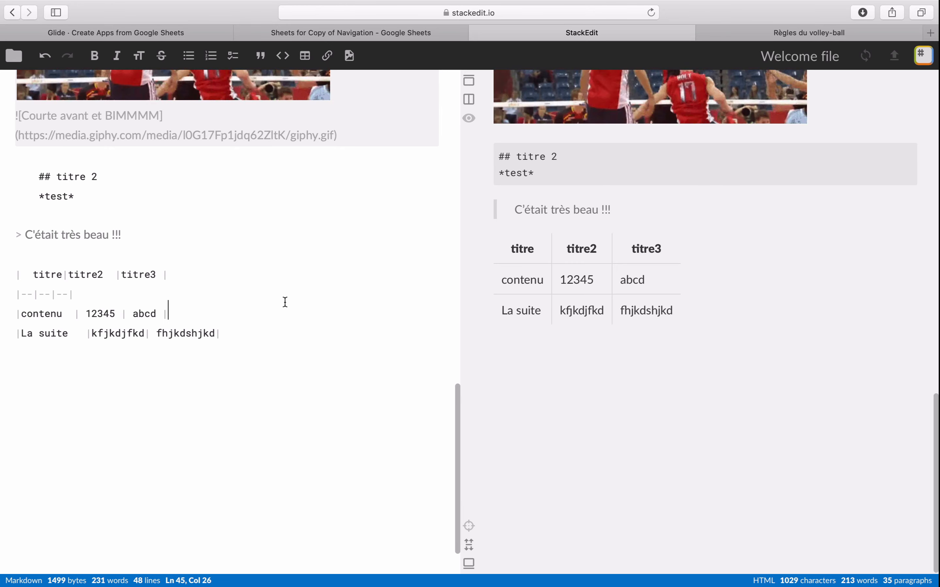
- Copy the full StackEdit text including the table and replace the contents of cell E2 in the Google Sheet with it
{"action": "key", "text": "super+a"}
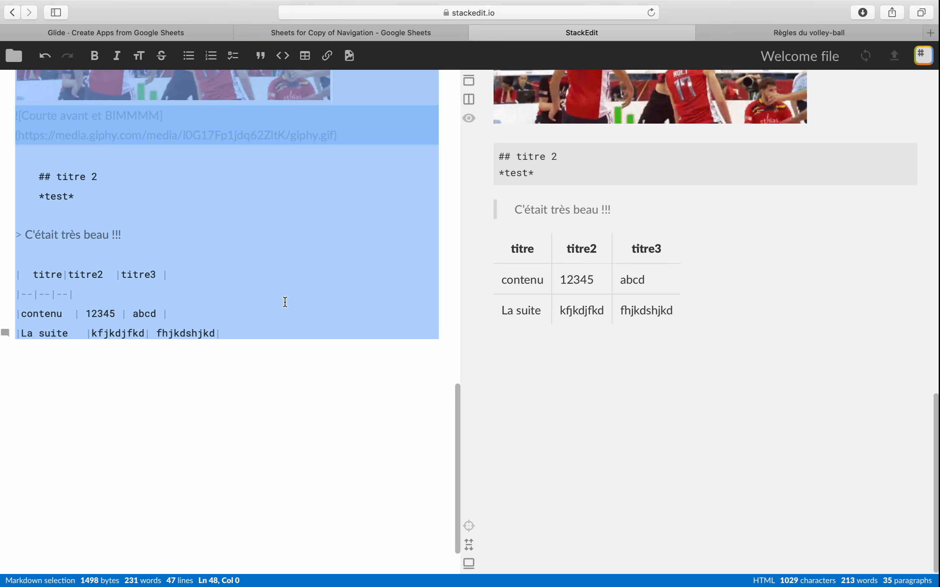
{"action": "left_click", "coordinate": [404, 32]}
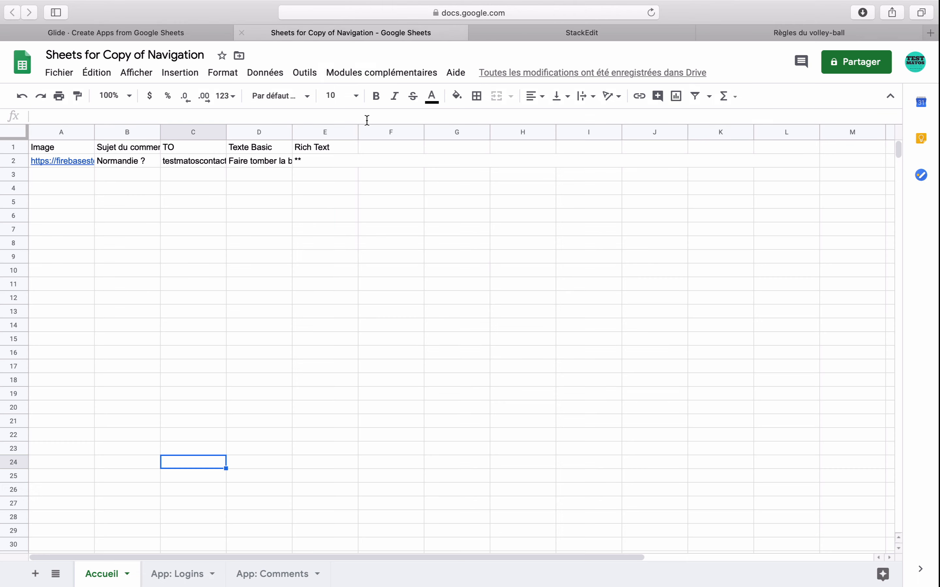
{"action": "double_click", "coordinate": [309, 166]}
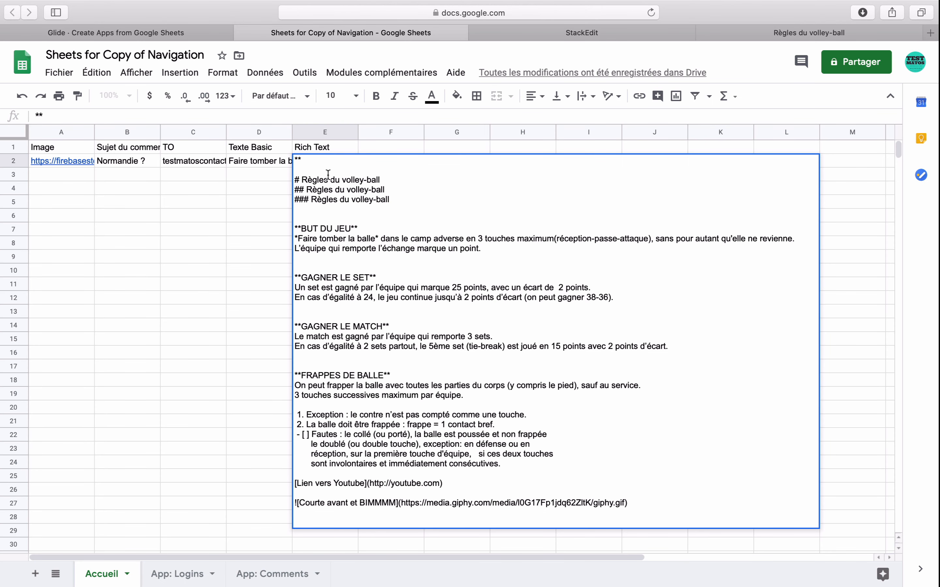
{"action": "key", "text": "super+a"}
{"action": "key", "text": "super+v"}
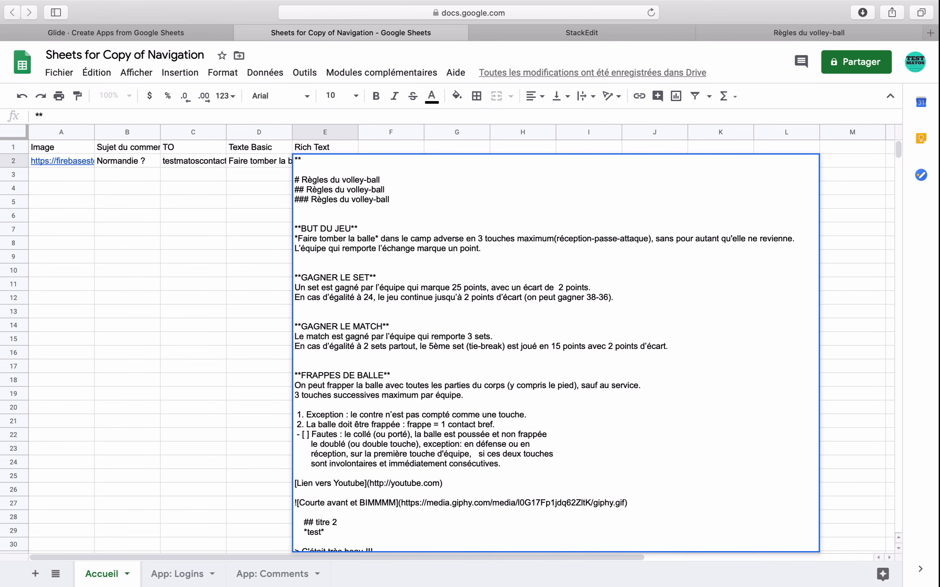
{"action": "left_click", "coordinate": [274, 367]}
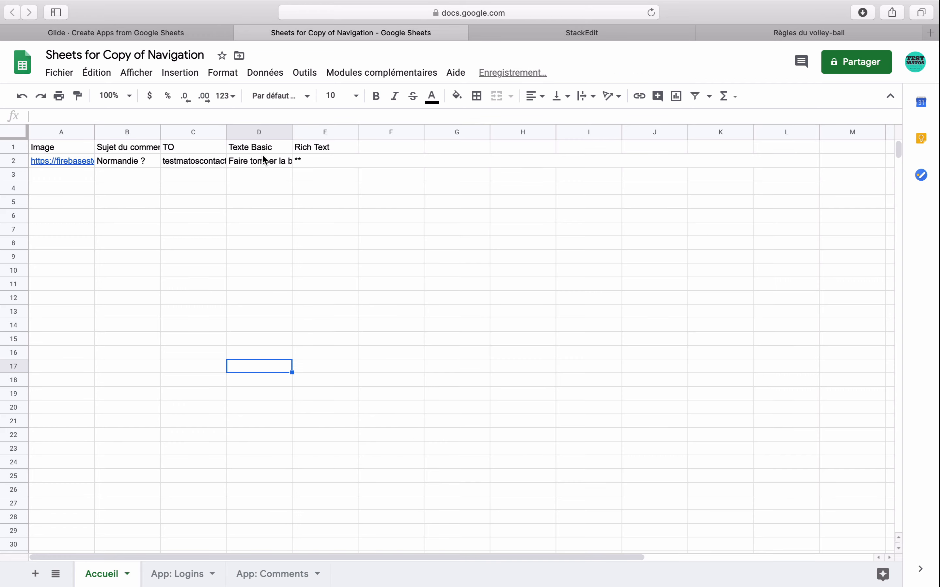
- Switch to Glide and review the code block, quote and table in the app preview
{"action": "left_click", "coordinate": [169, 33]}
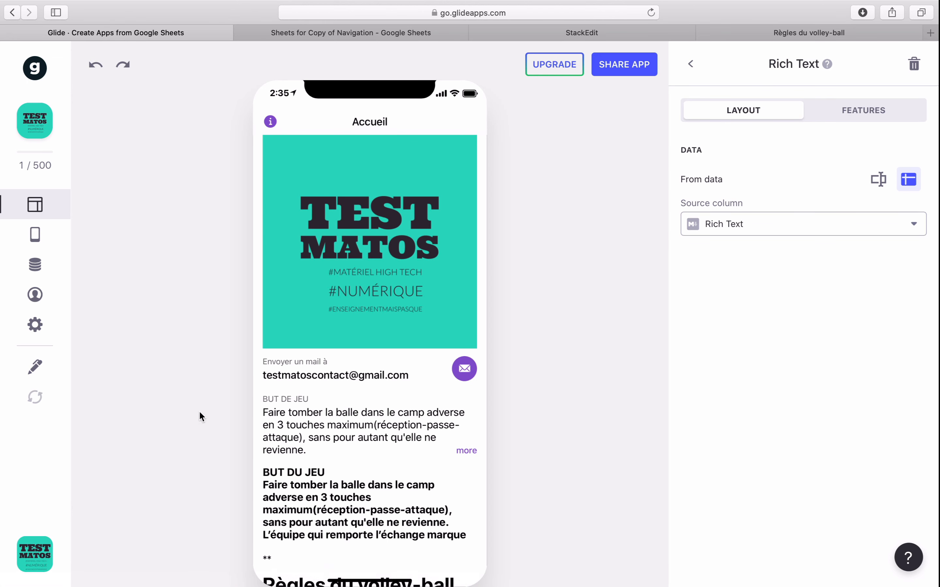
{"action": "scroll", "coordinate": [347, 395], "scroll_direction": "down", "scroll_amount": 15}
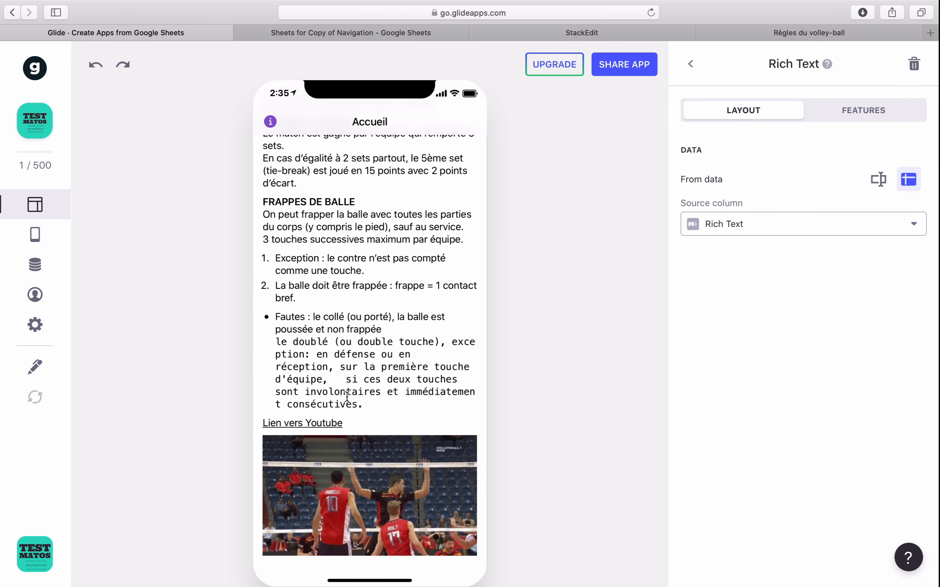
{"action": "scroll", "coordinate": [346, 404], "scroll_direction": "down", "scroll_amount": 3}
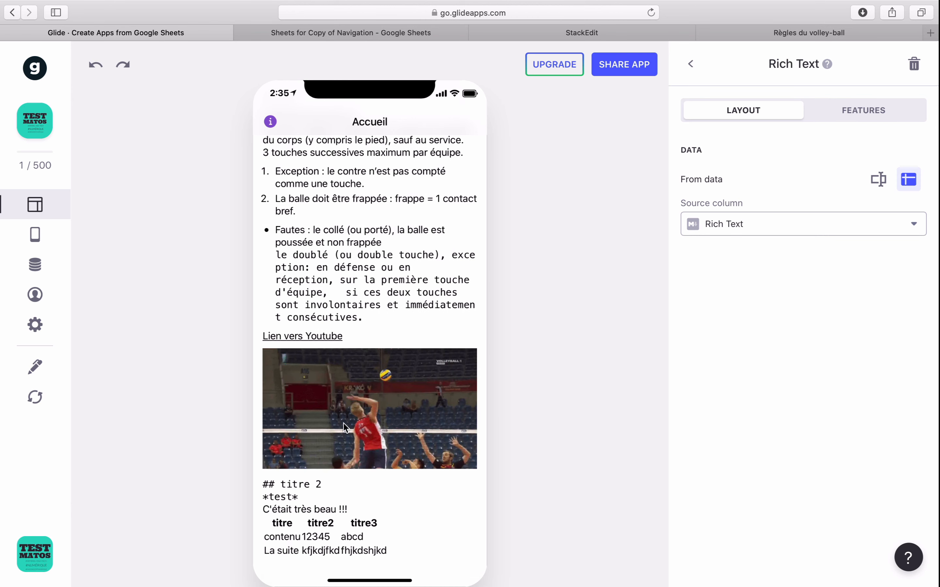